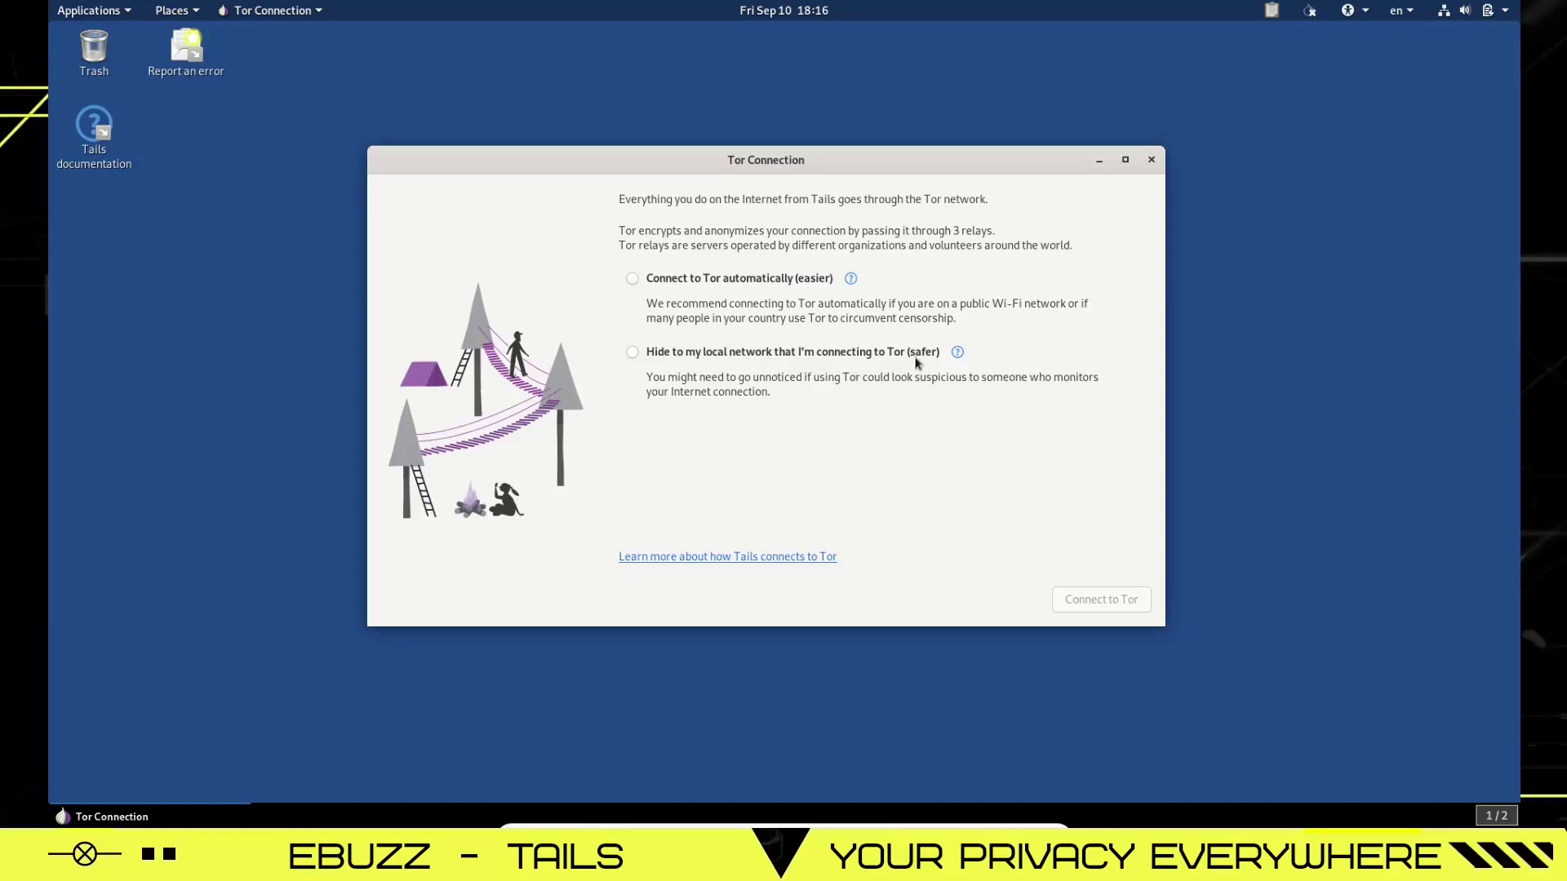
# Connect to the Tor network using the automatic connection option
pyautogui.click(633, 279)
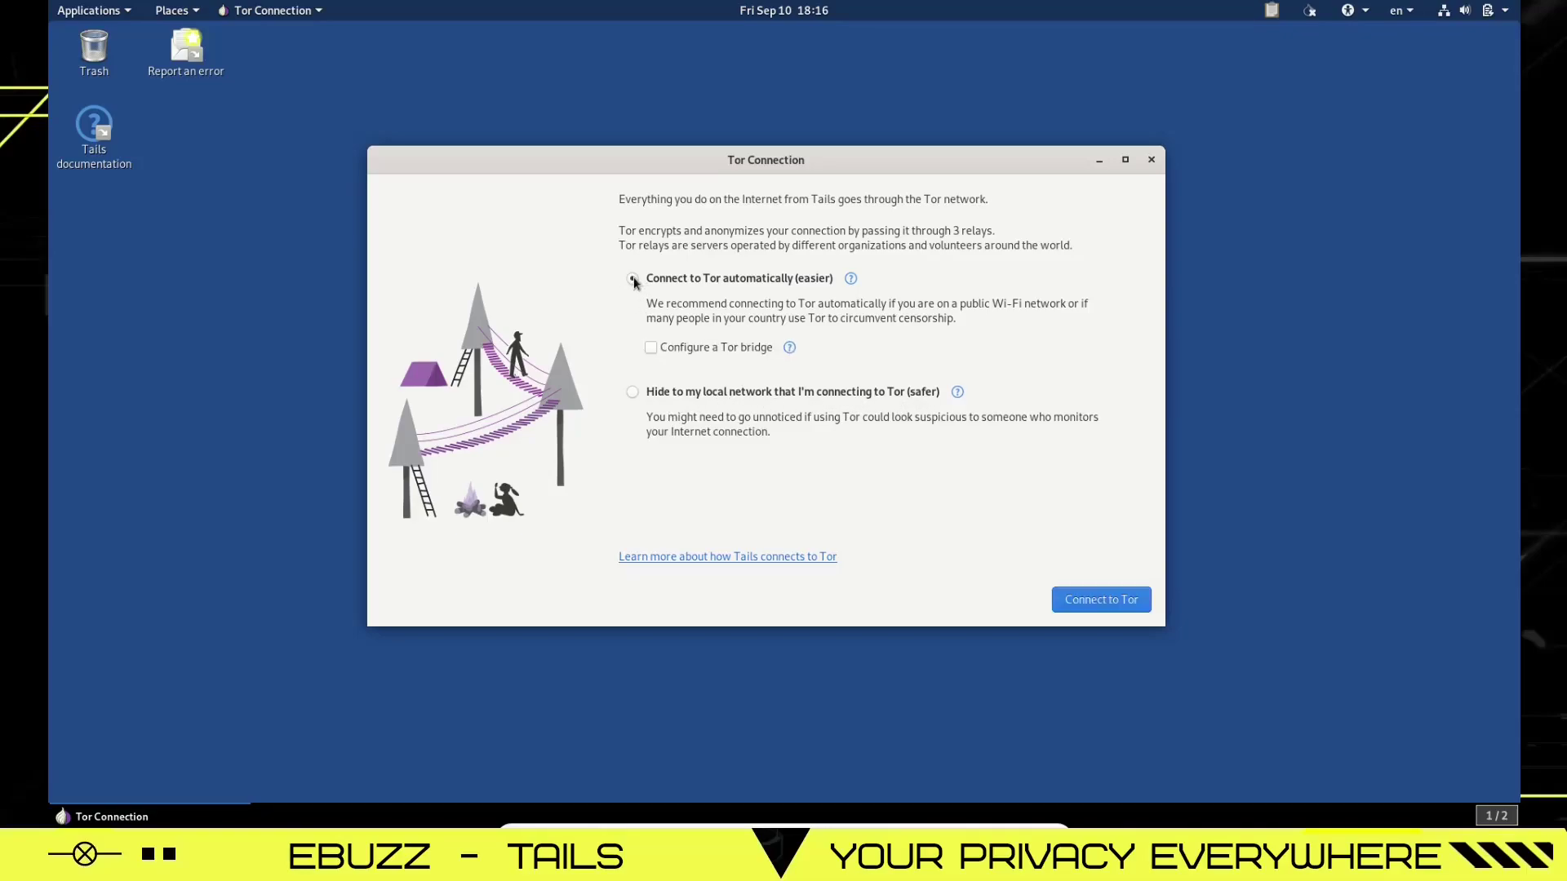
pyautogui.click(1106, 600)
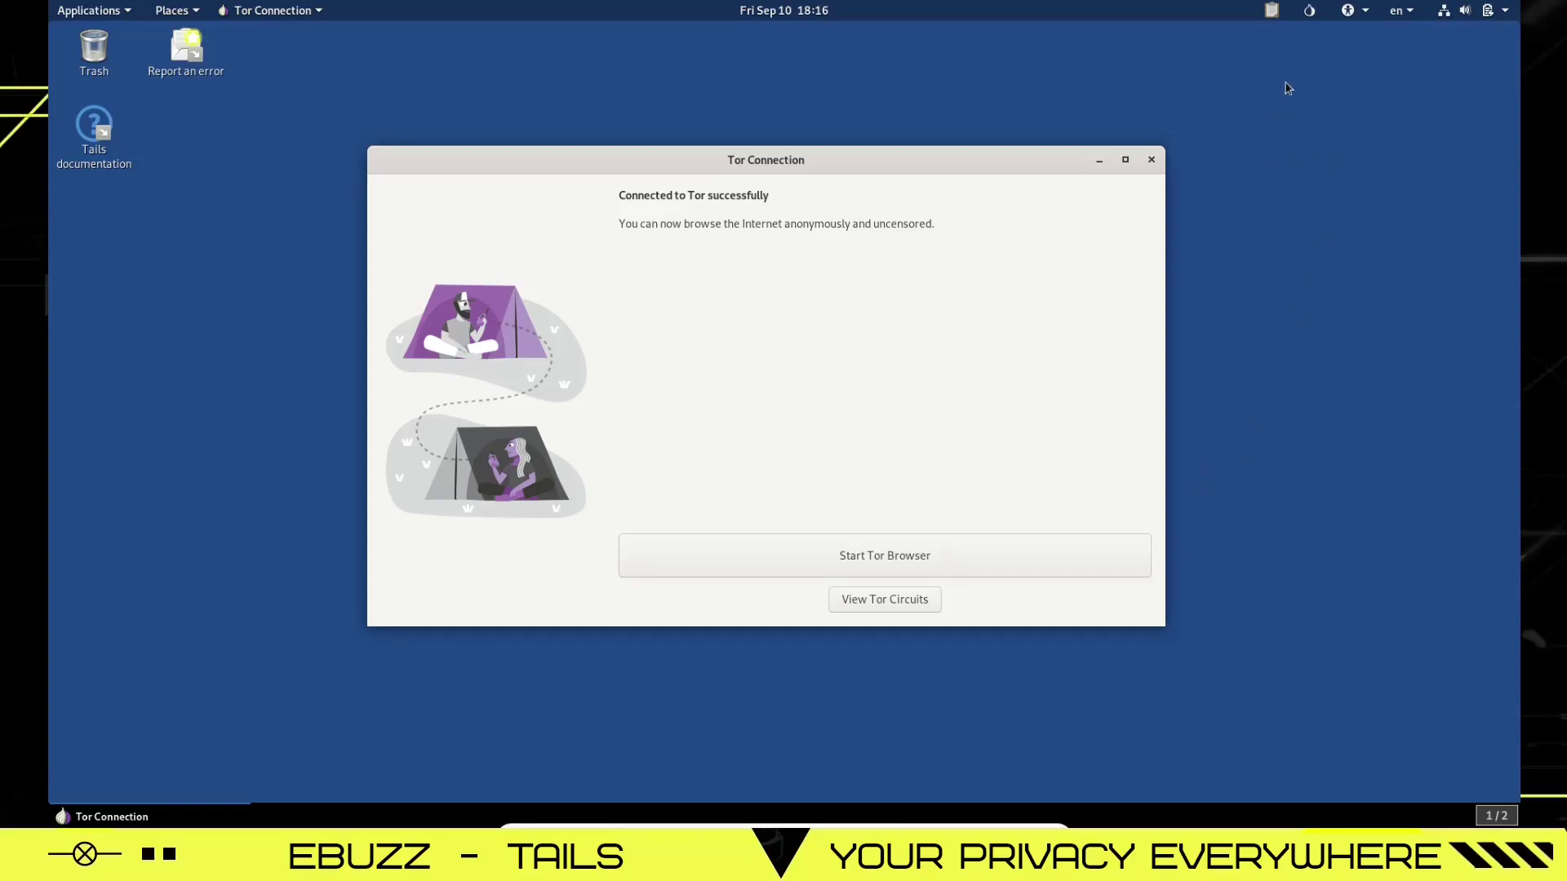
pyautogui.click(1310, 11)
pyautogui.click(1332, 60)
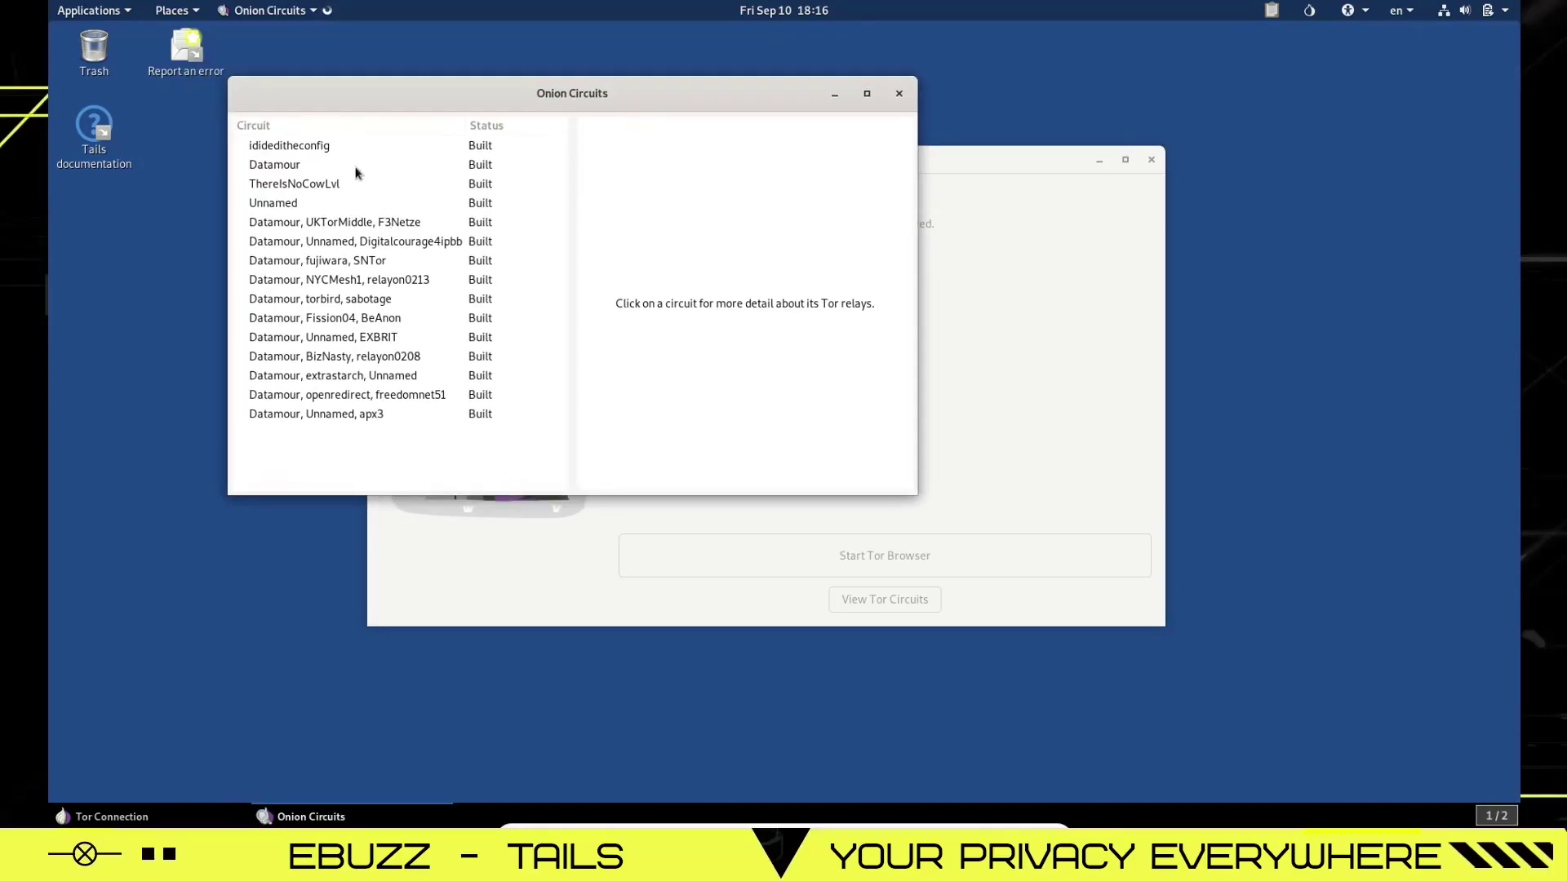
pyautogui.click(279, 152)
pyautogui.click(284, 169)
pyautogui.click(283, 184)
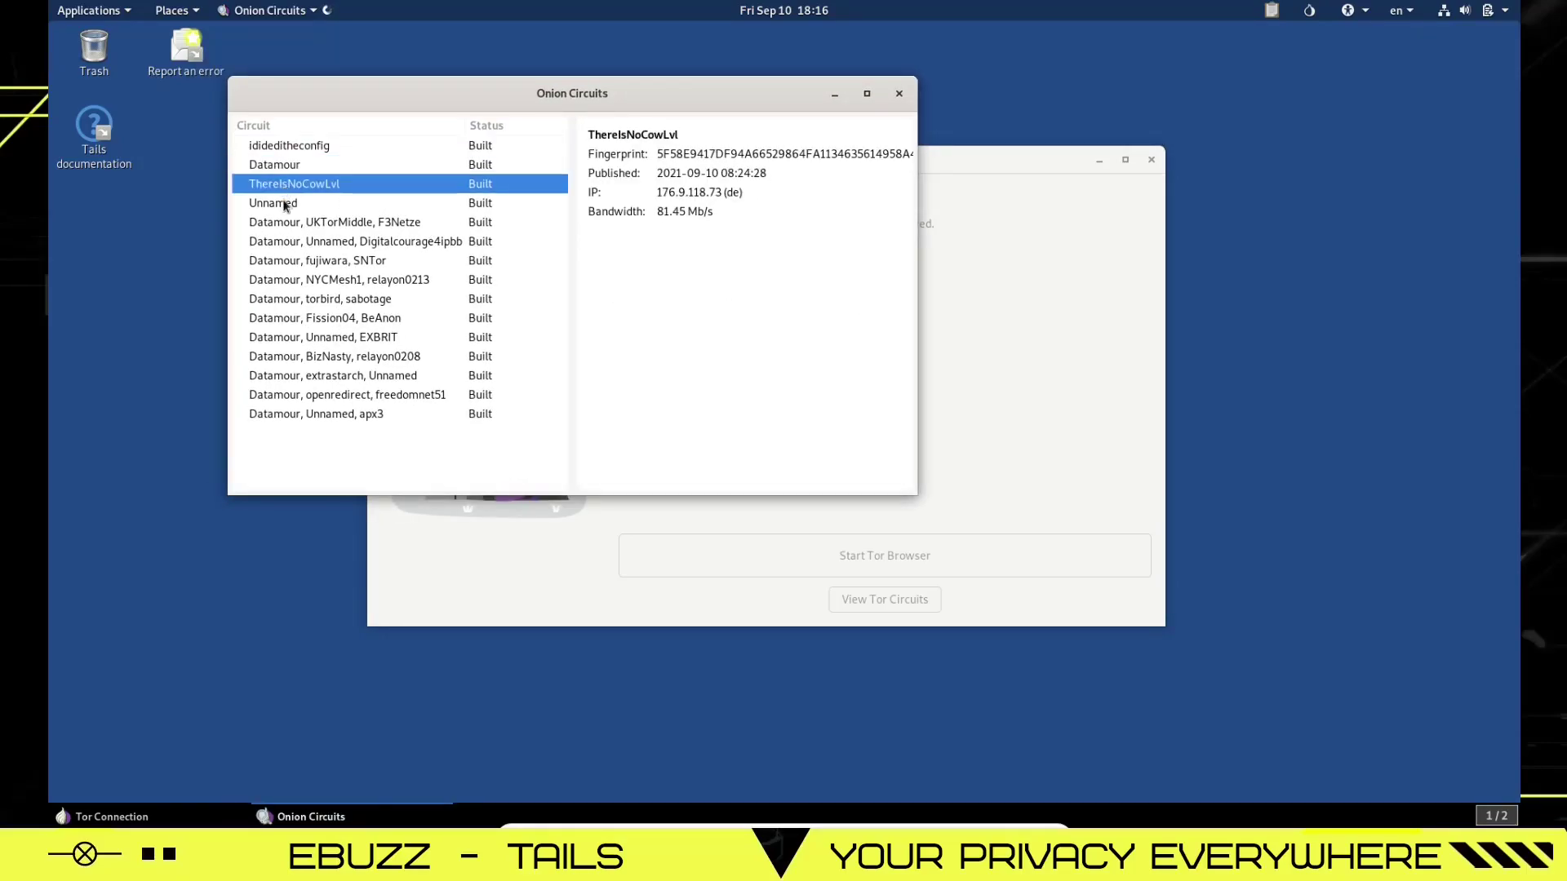
pyautogui.click(283, 200)
pyautogui.click(290, 220)
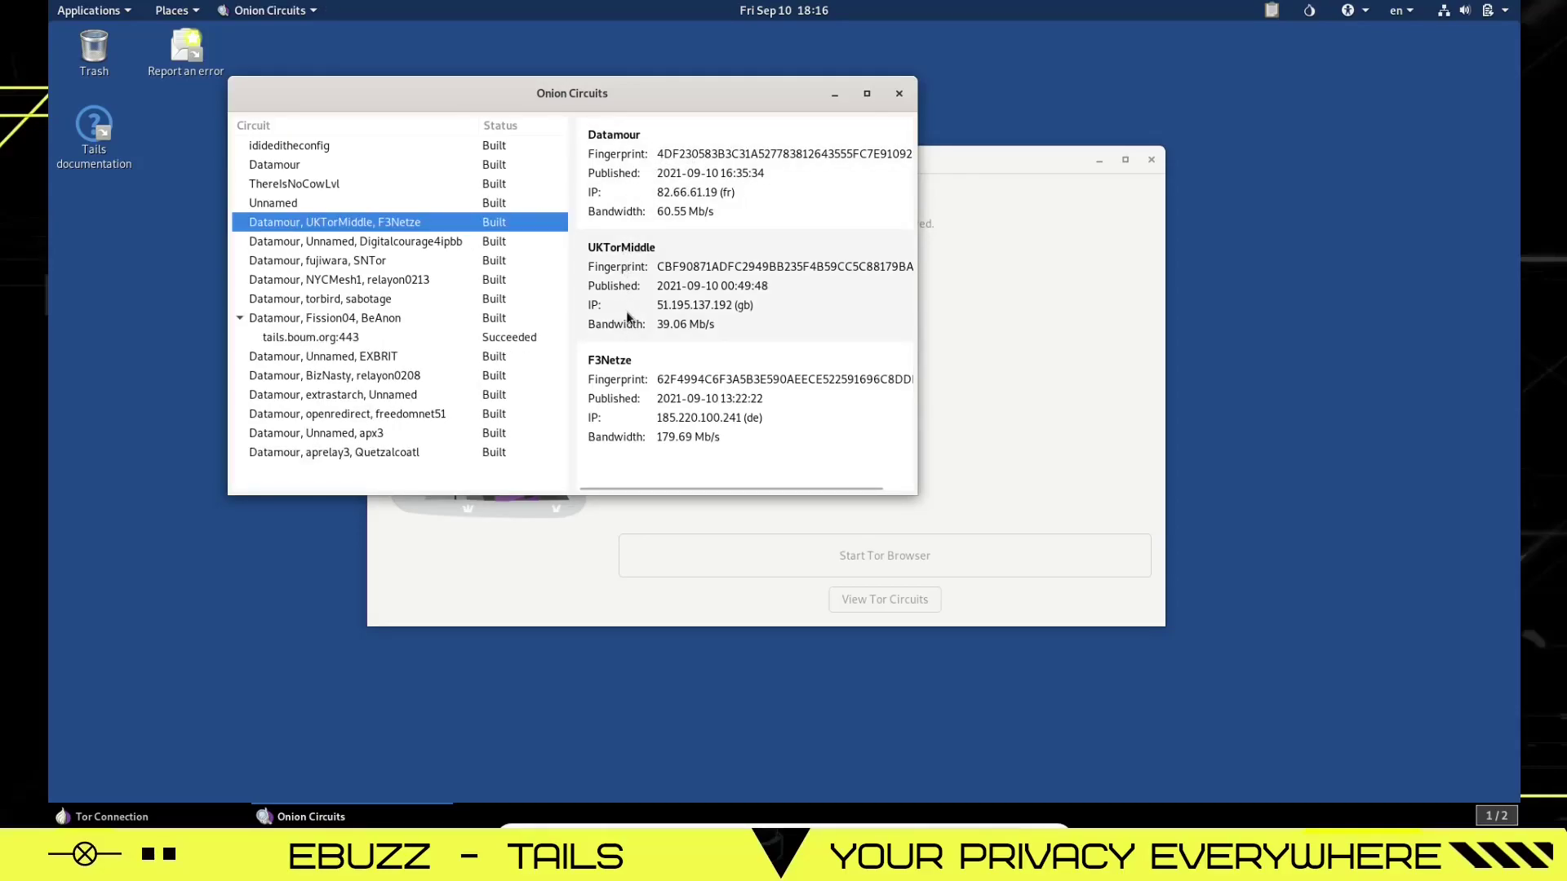
pyautogui.click(902, 94)
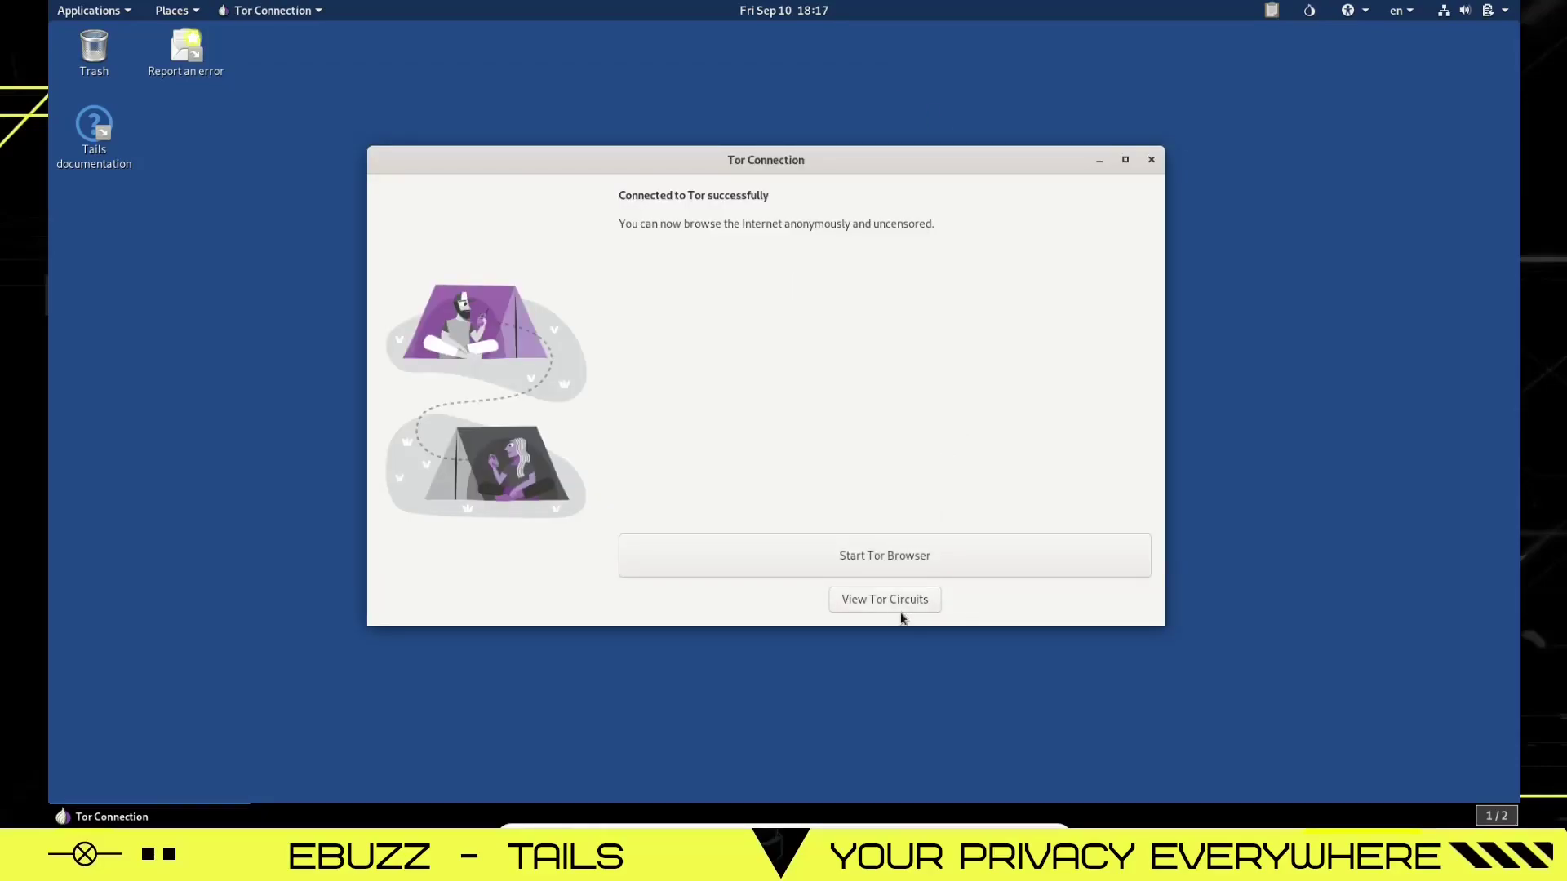
# Launch Tor Browser and scroll through the Tails 4.22 release news on the welcome page
pyautogui.click(855, 553)
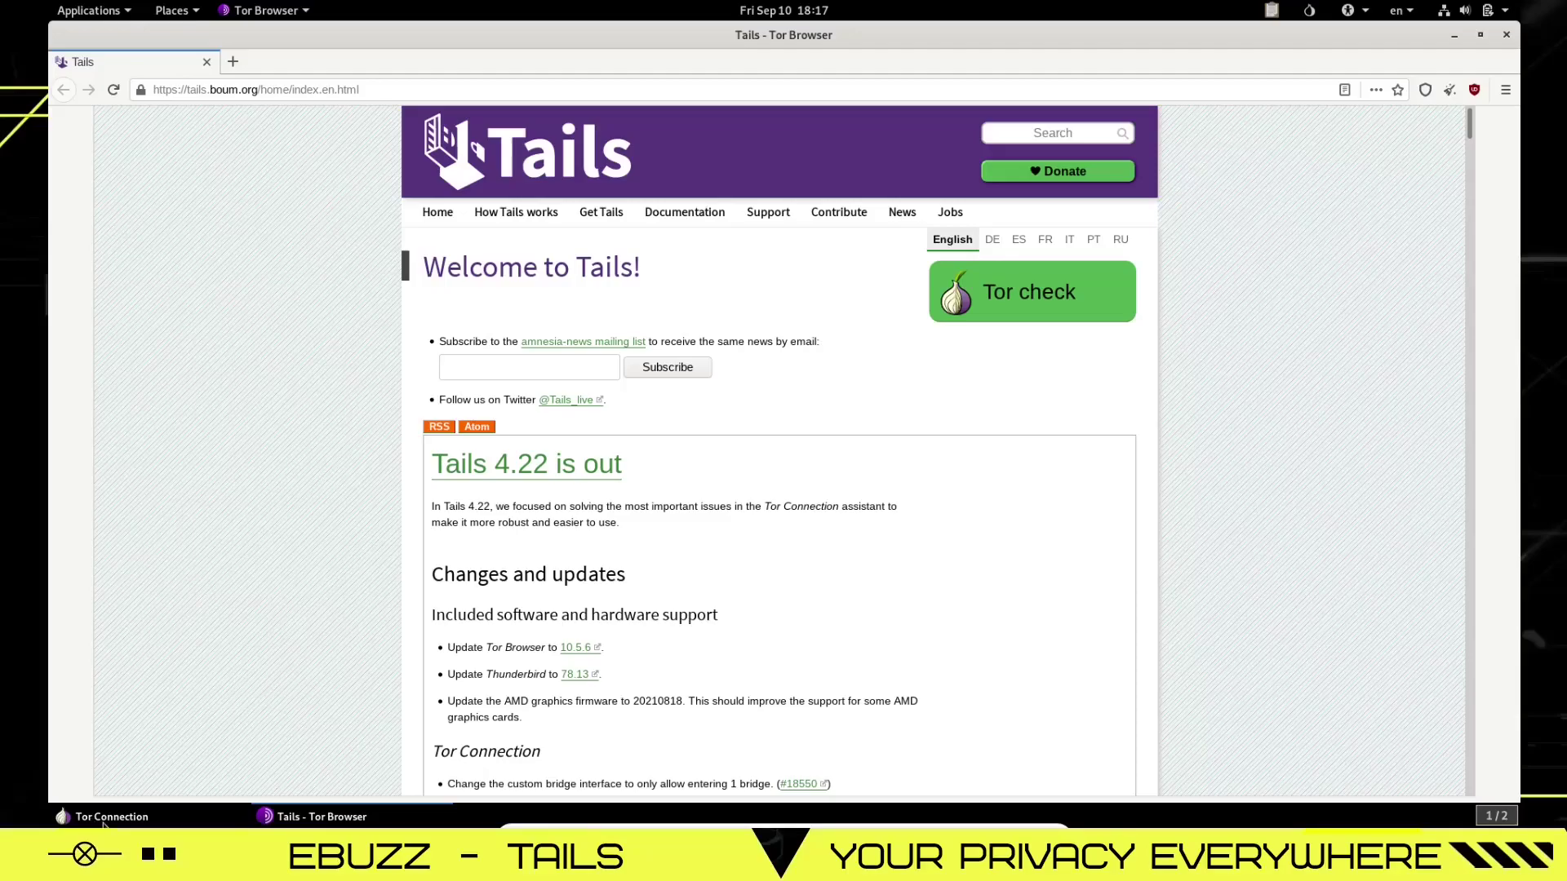
pyautogui.scroll(-3, 759, 485)
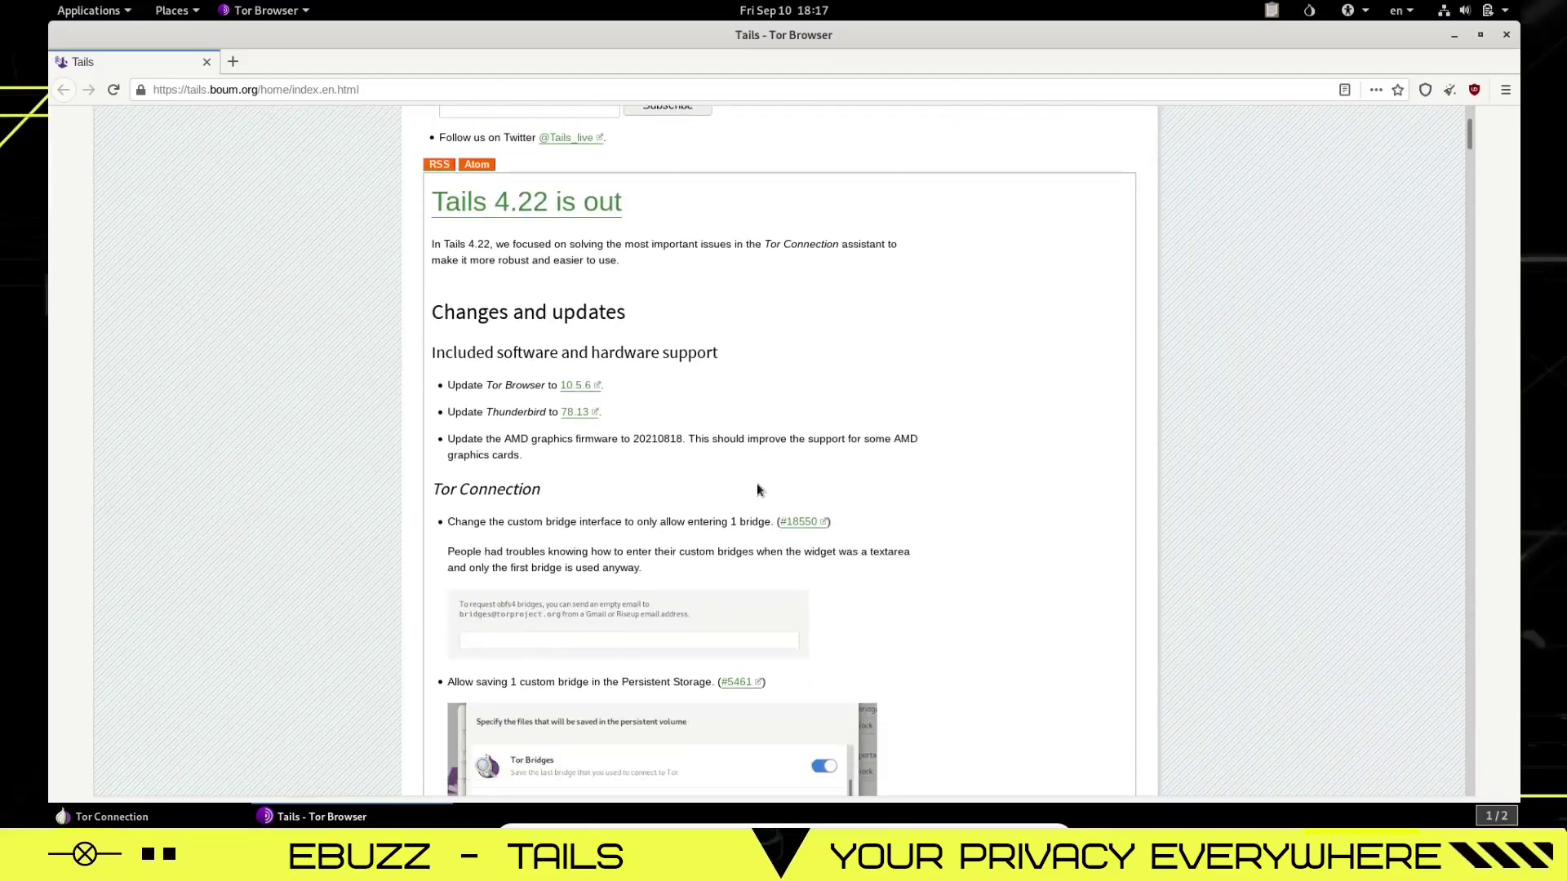
pyautogui.scroll(-2, 758, 490)
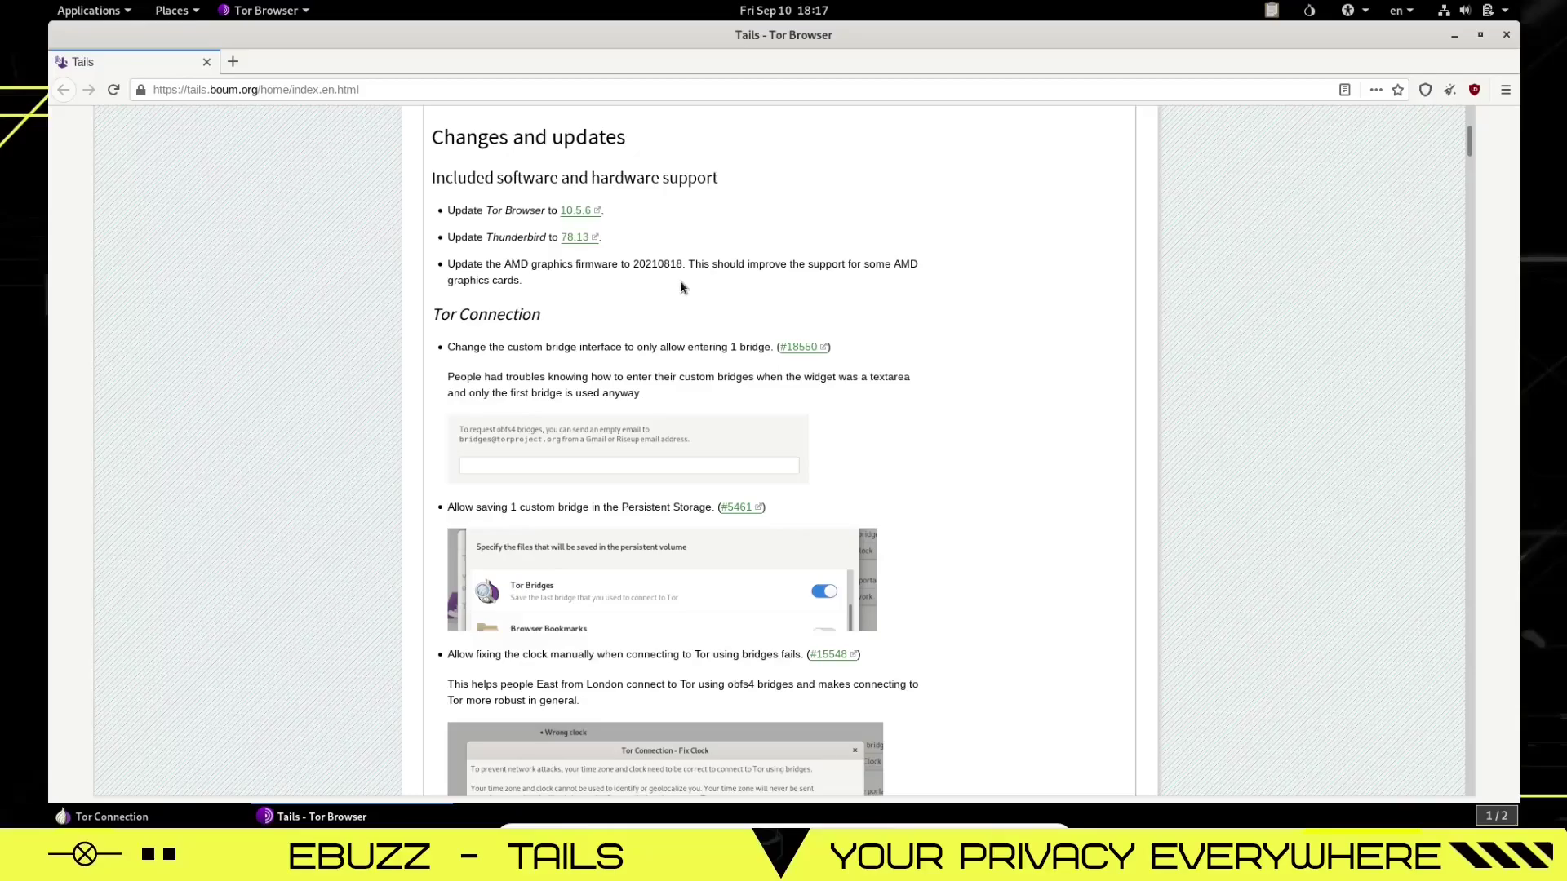
pyautogui.scroll(5, 678, 284)
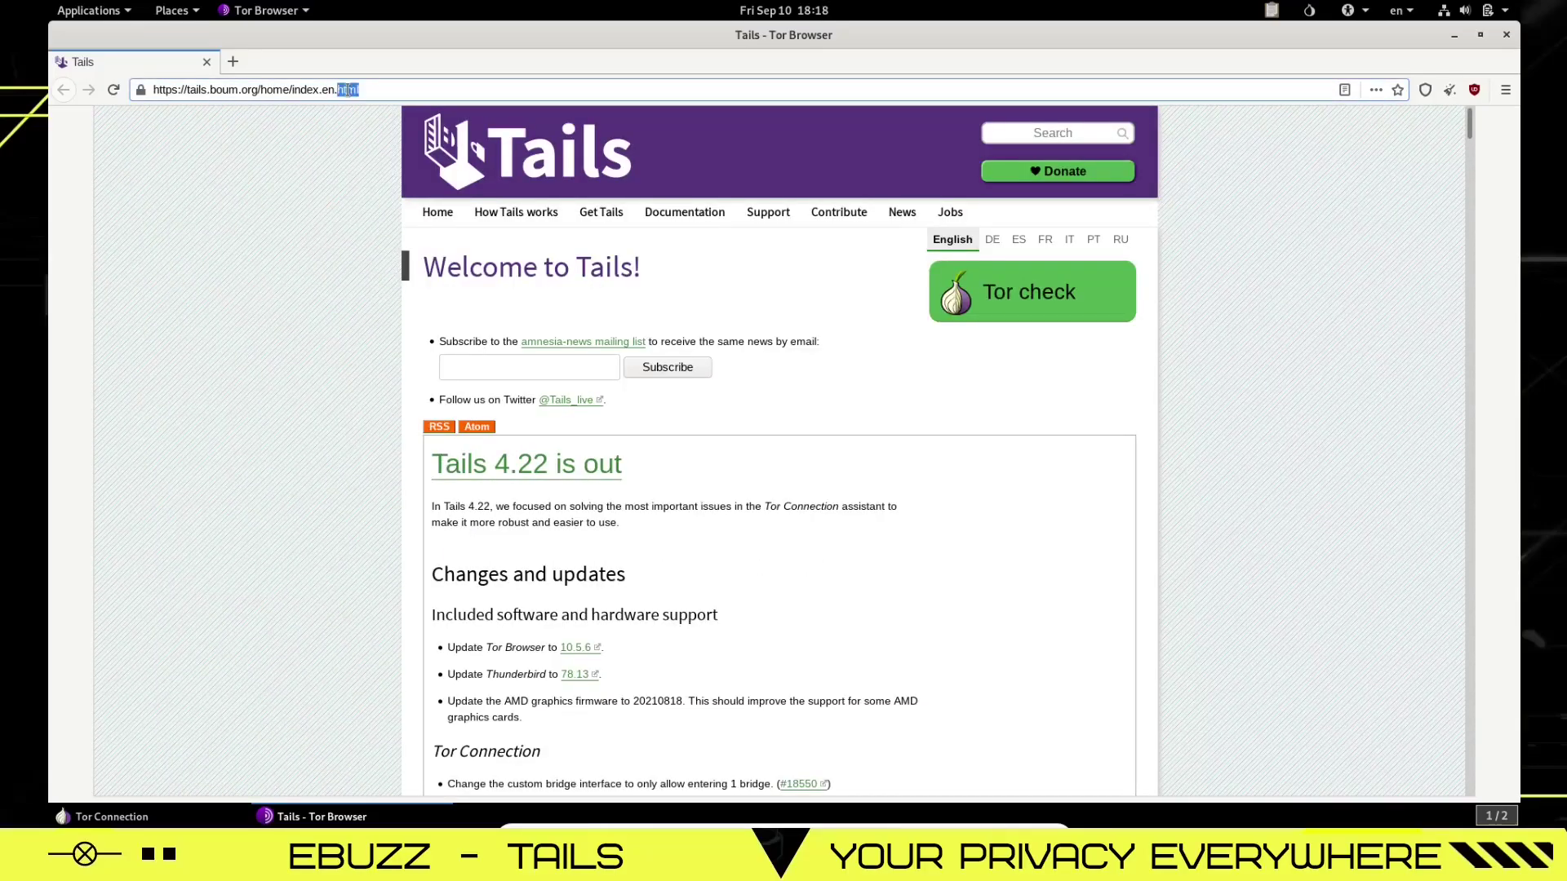
# Visit torproject.org, choose Always Prioritize Onions, and close the Tor Project tab
pyautogui.click(349, 90)
pyautogui.write('torproject.org')
pyautogui.press('Return')
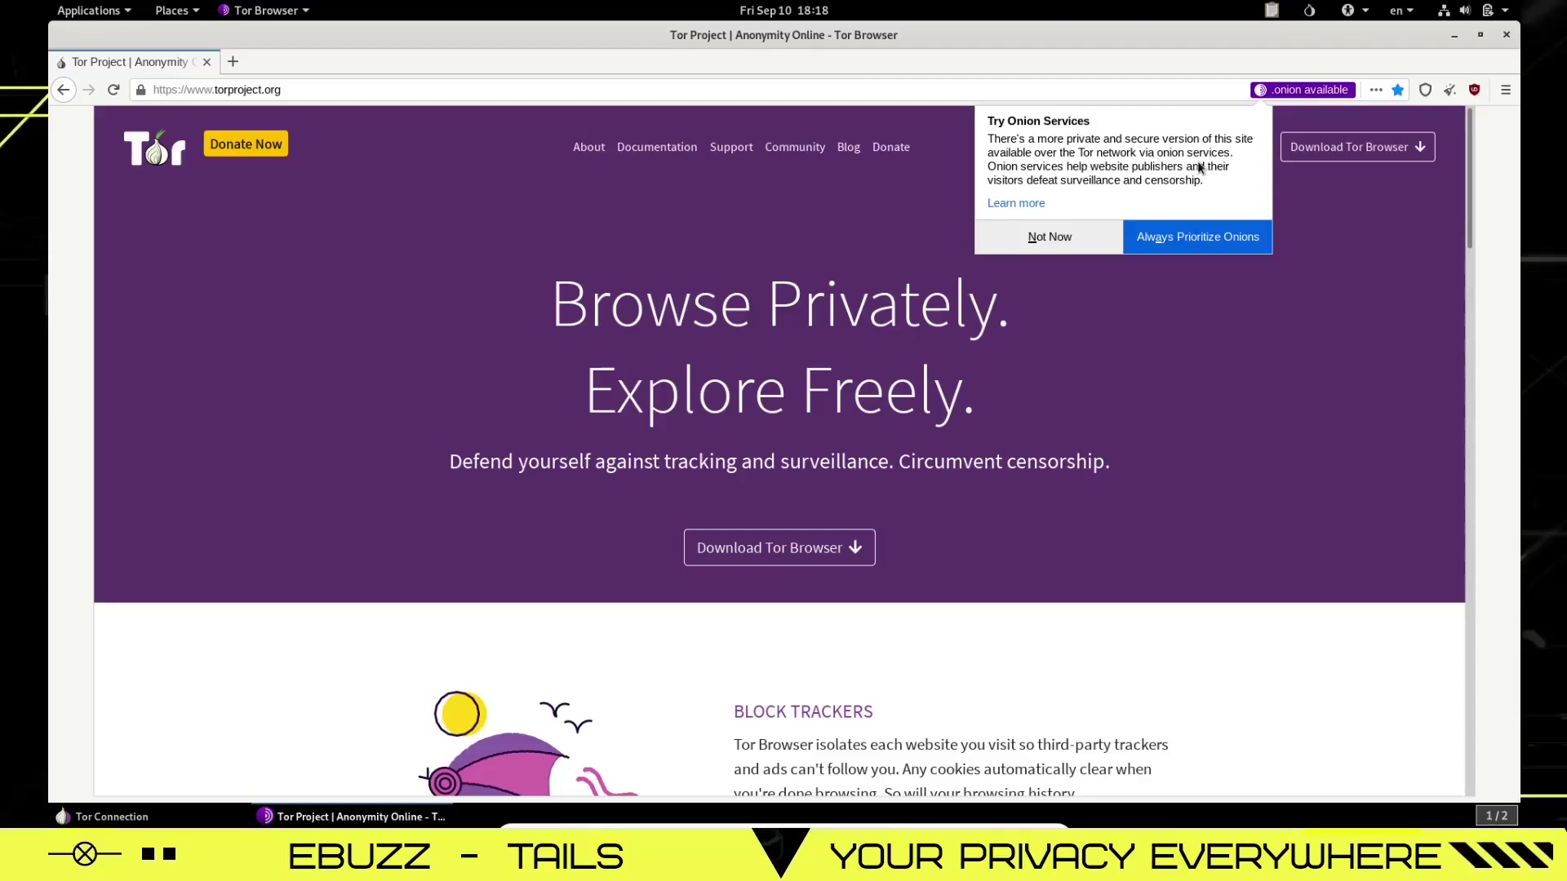
pyautogui.click(1216, 245)
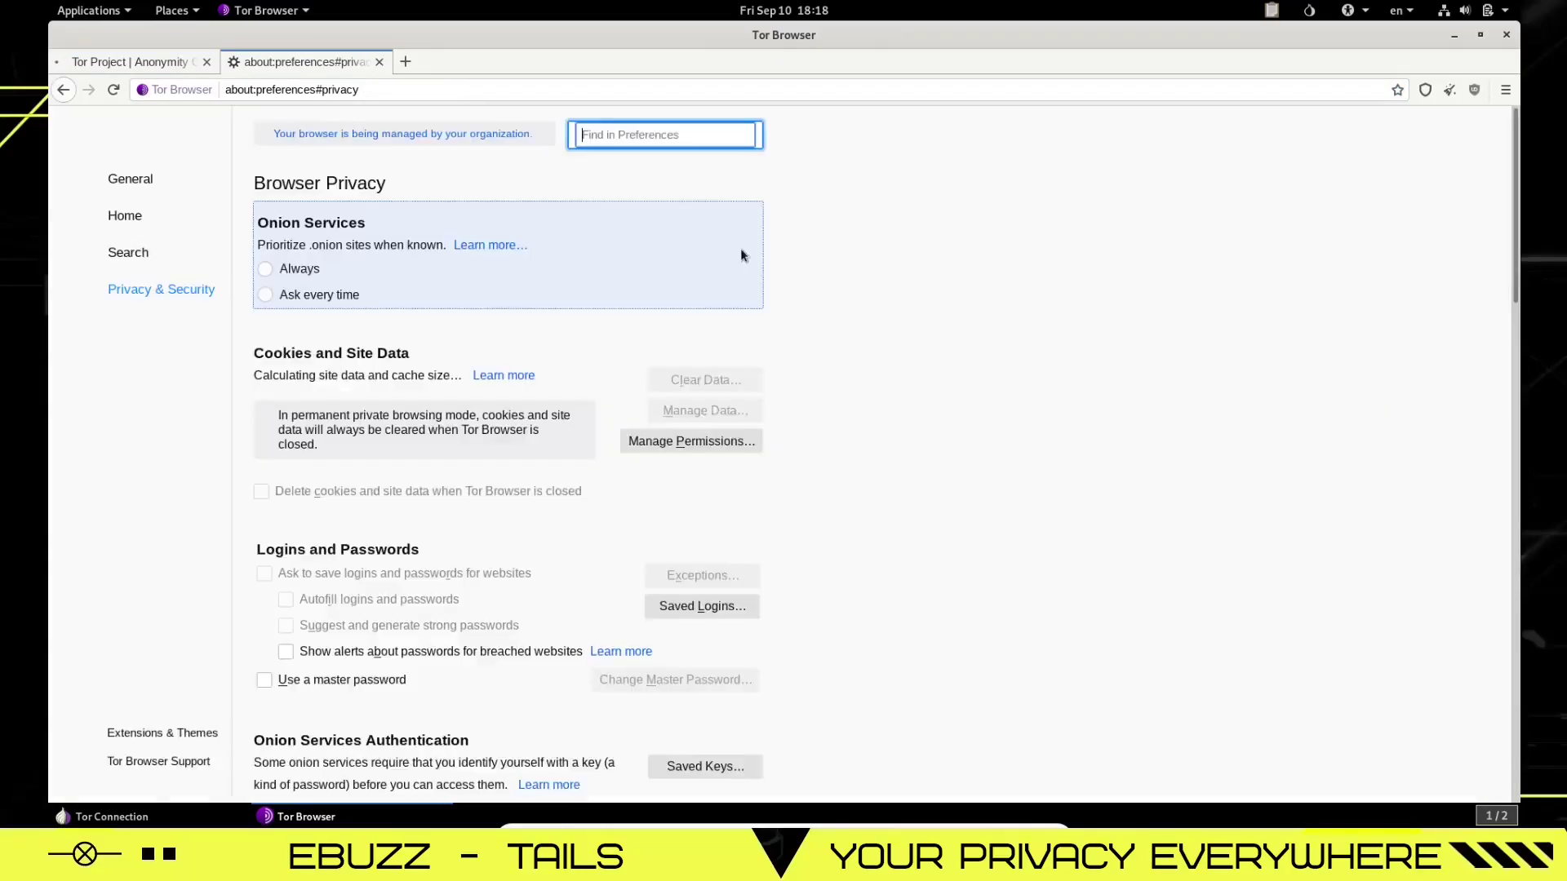
pyautogui.click(206, 62)
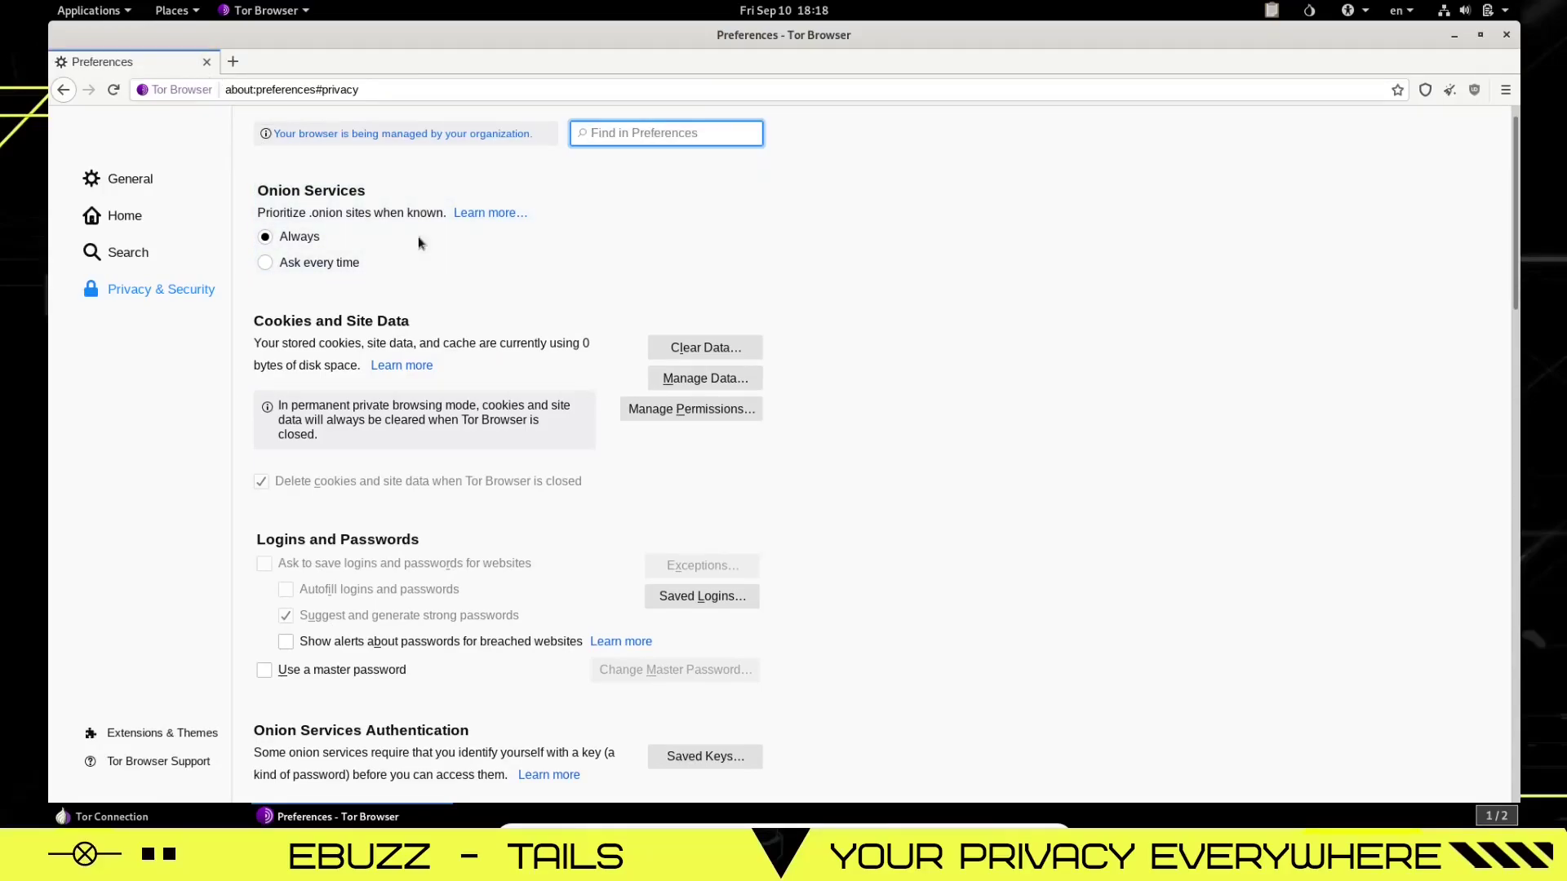
pyautogui.scroll(-2, 492, 384)
pyautogui.scroll(2, 492, 371)
# Load the Tor Project site from its .onion address and scroll through the page
pyautogui.click(324, 87)
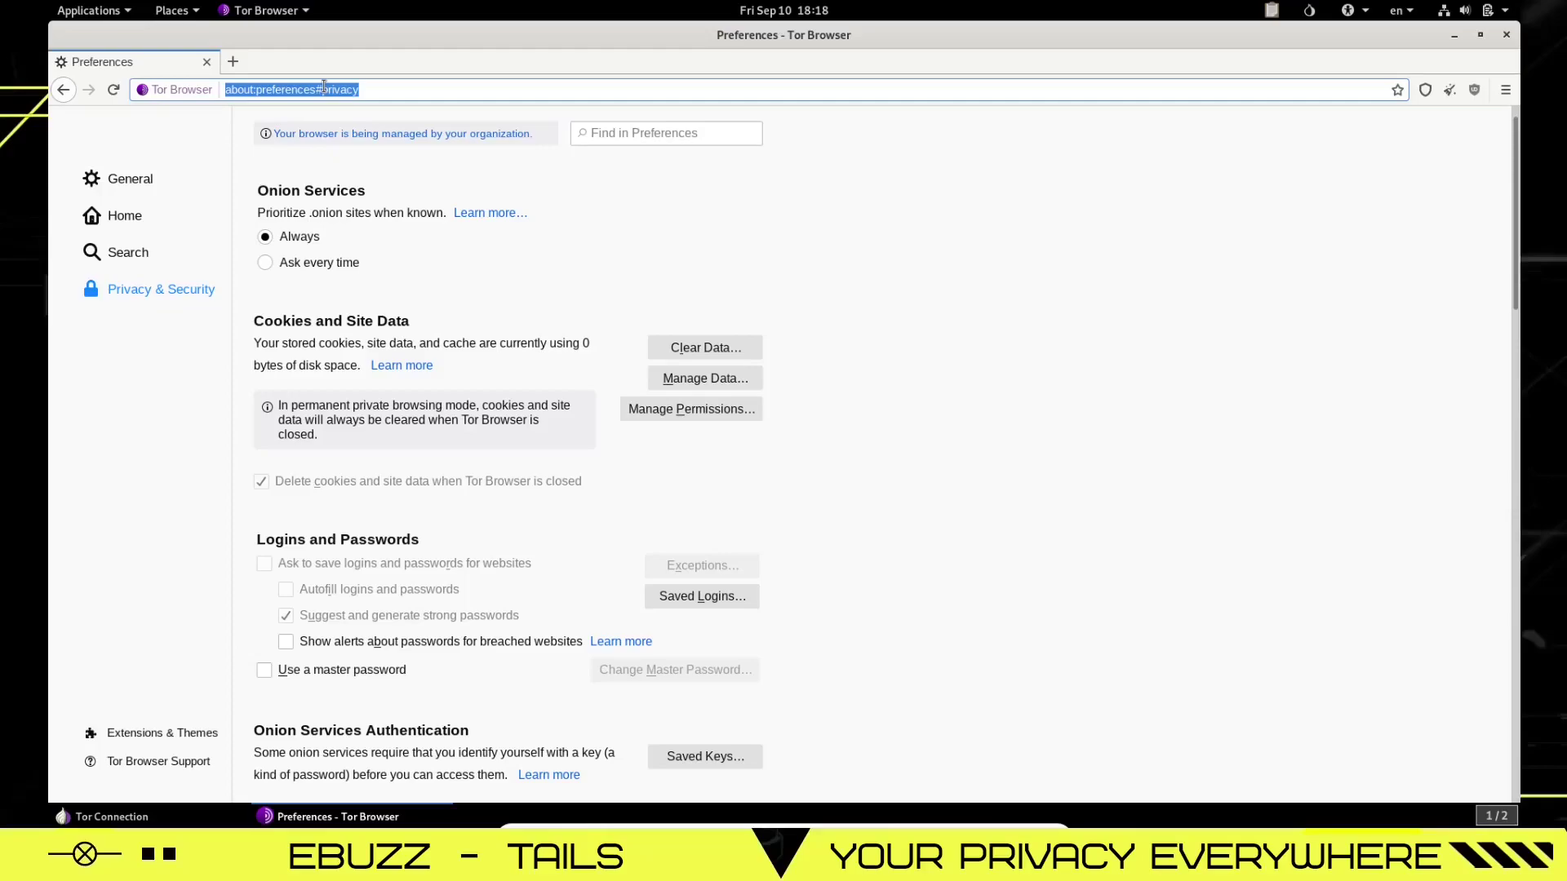
pyautogui.write('tor')
pyautogui.press('Return')
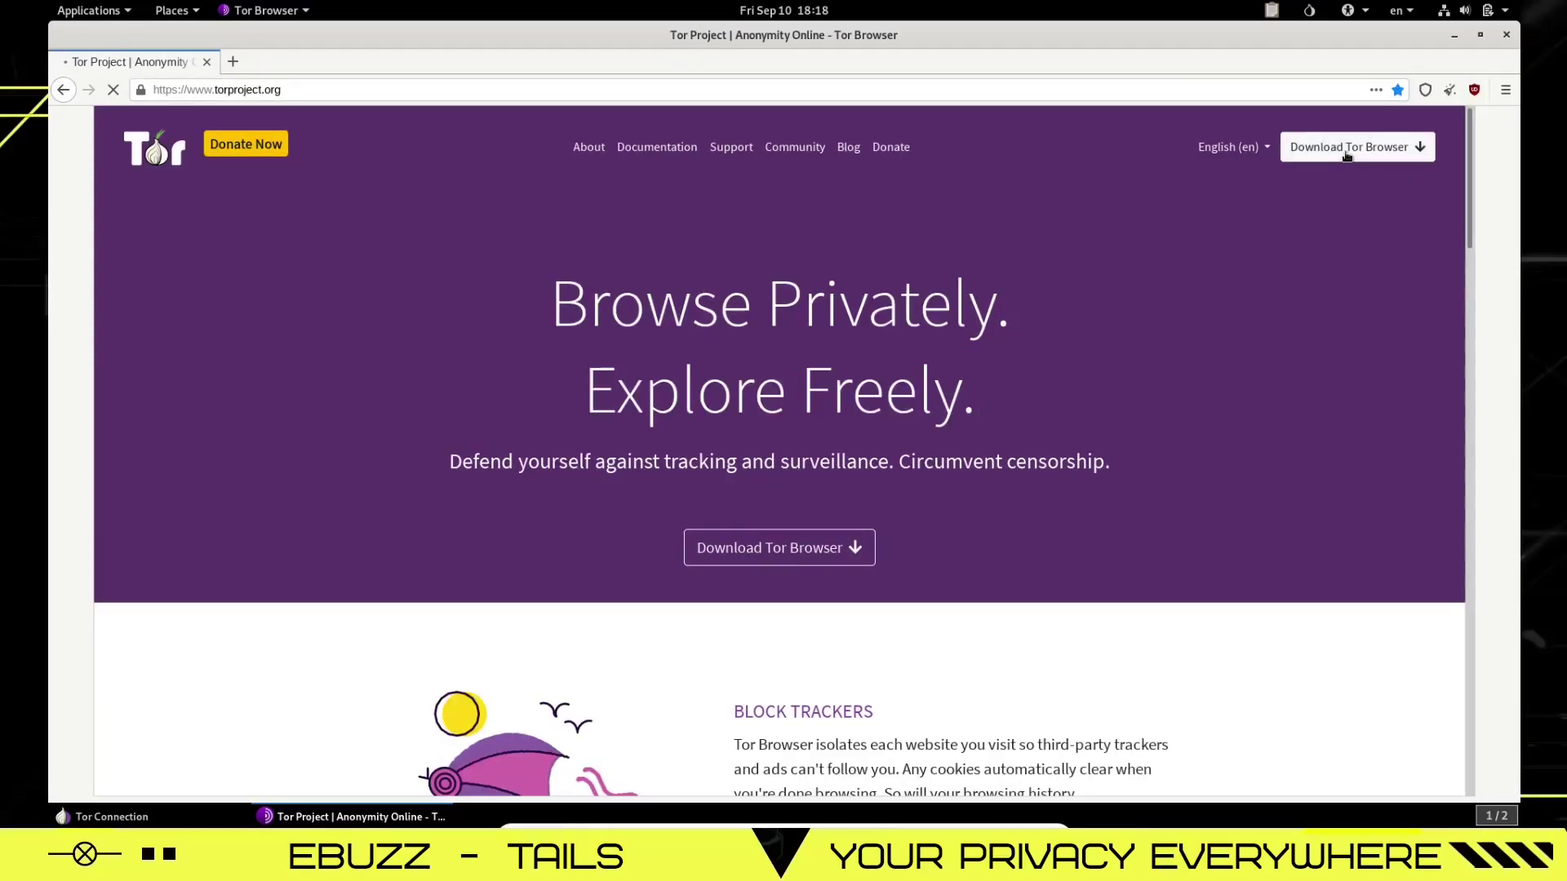
pyautogui.scroll(-5, 1006, 310)
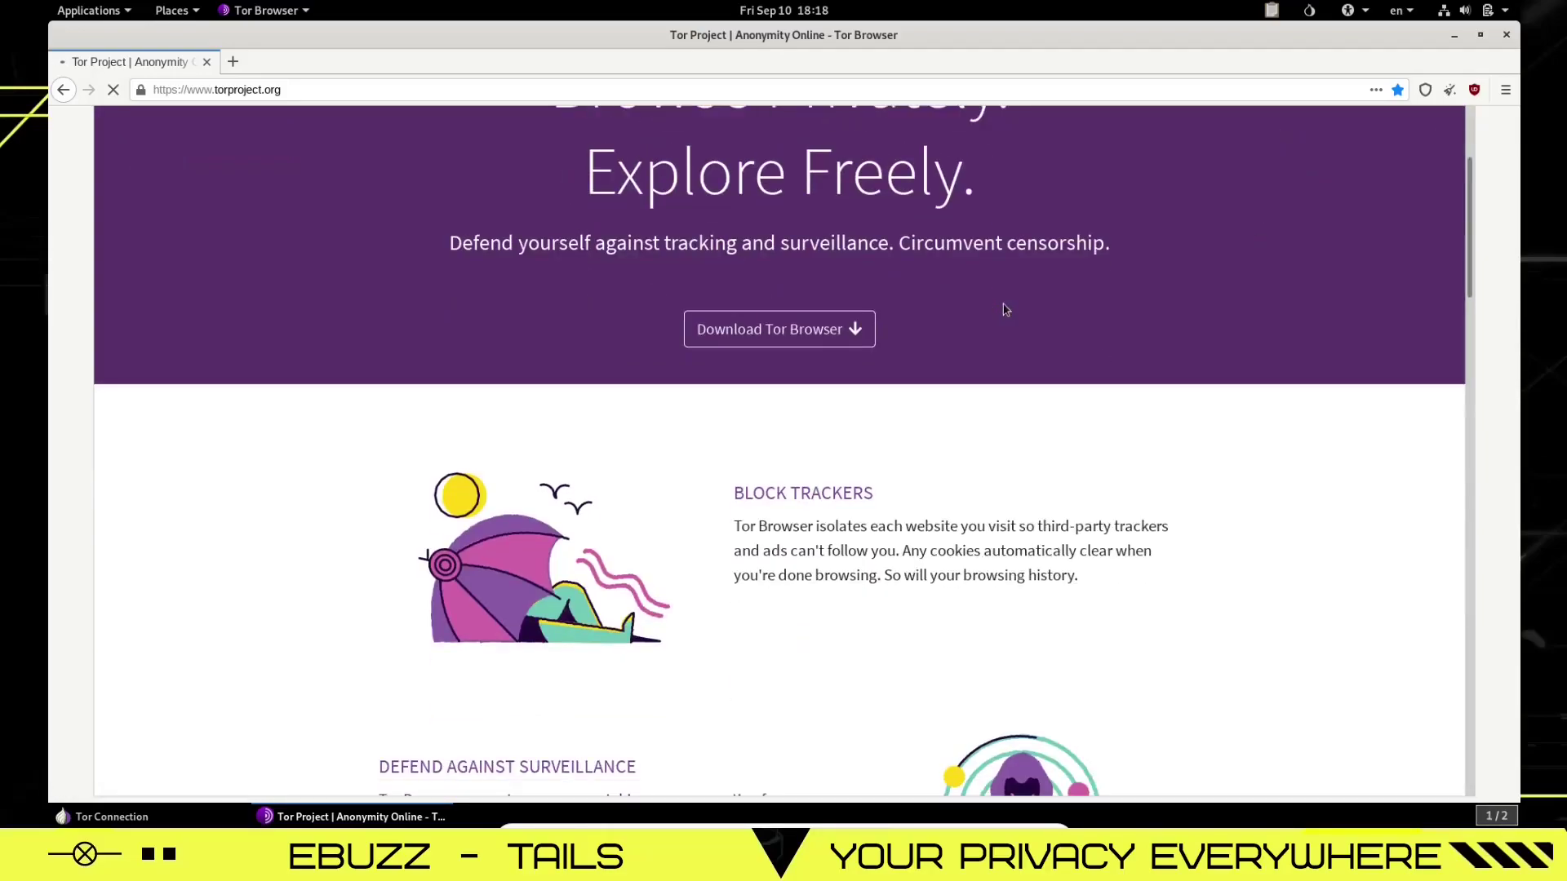
pyautogui.scroll(-3, 854, 378)
pyautogui.scroll(-4, 717, 406)
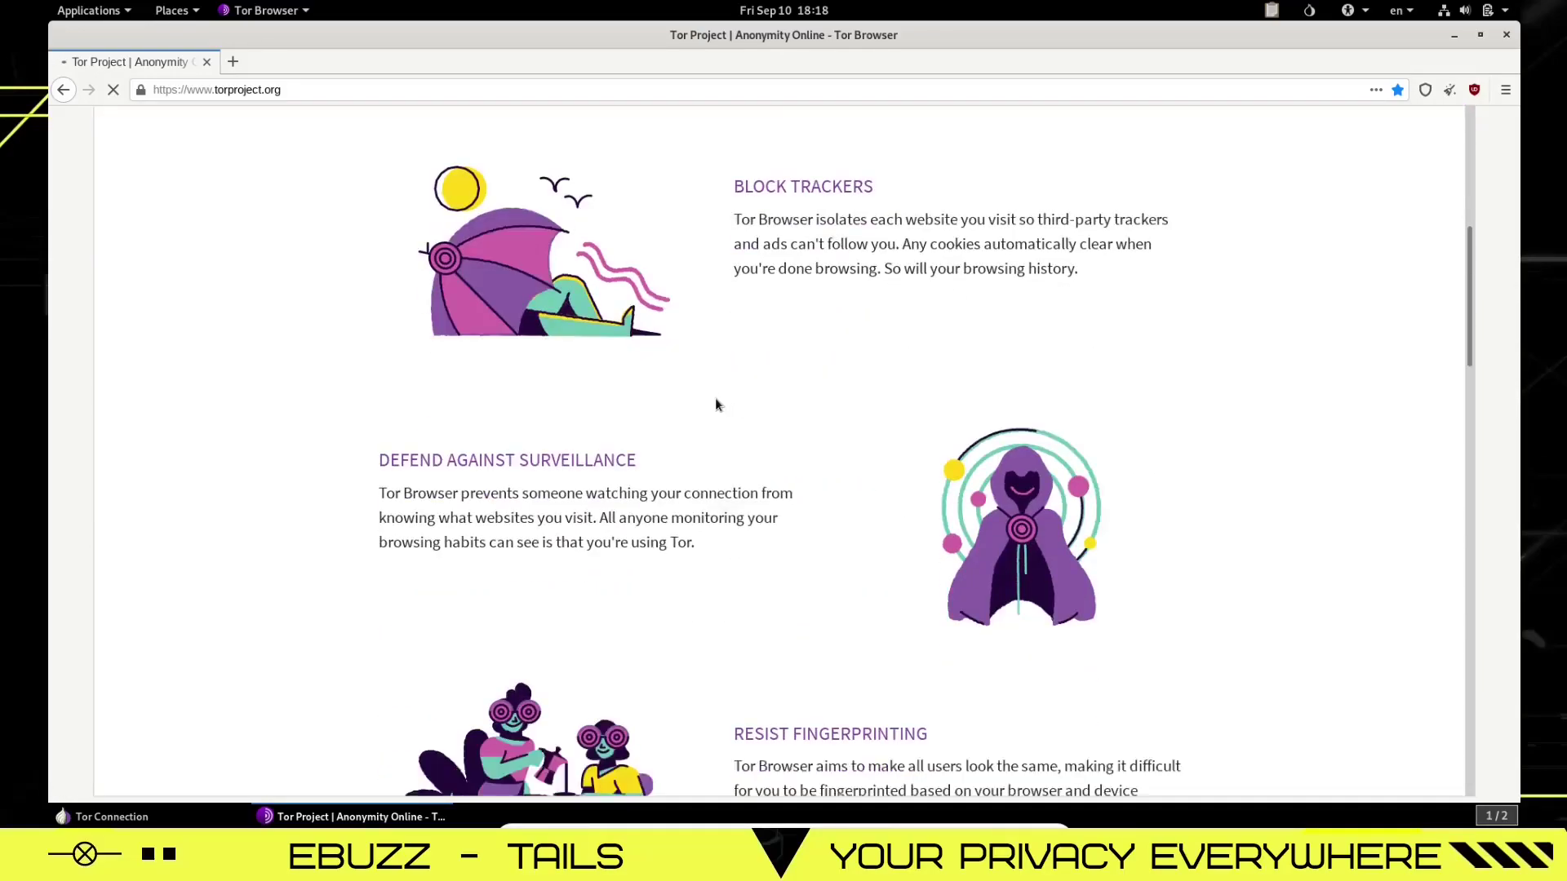
pyautogui.scroll(-2, 717, 406)
pyautogui.scroll(-4, 771, 432)
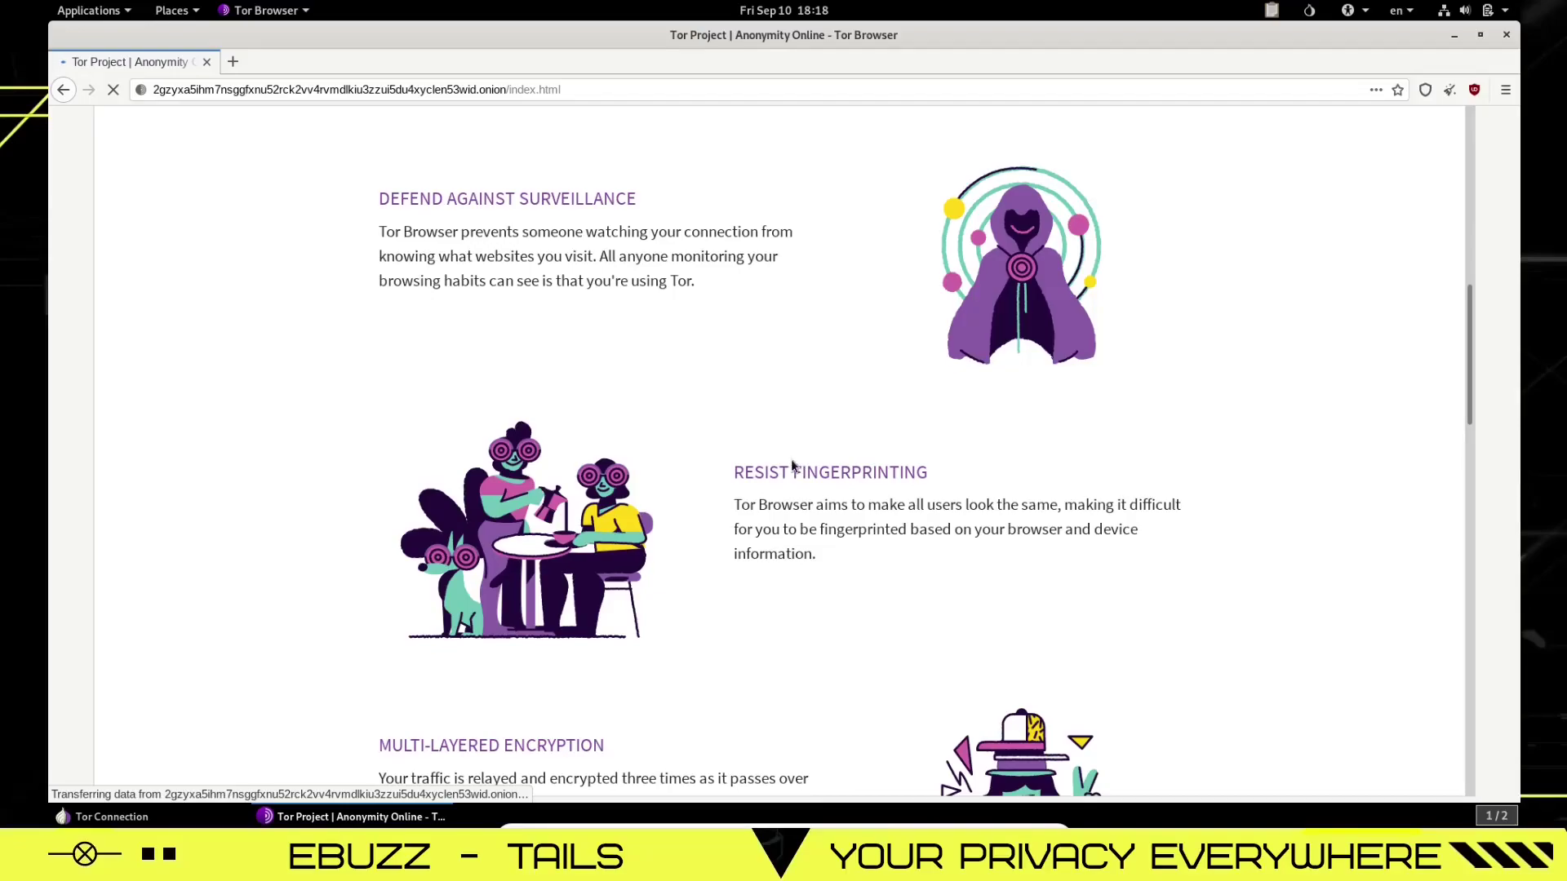
pyautogui.scroll(-7, 792, 465)
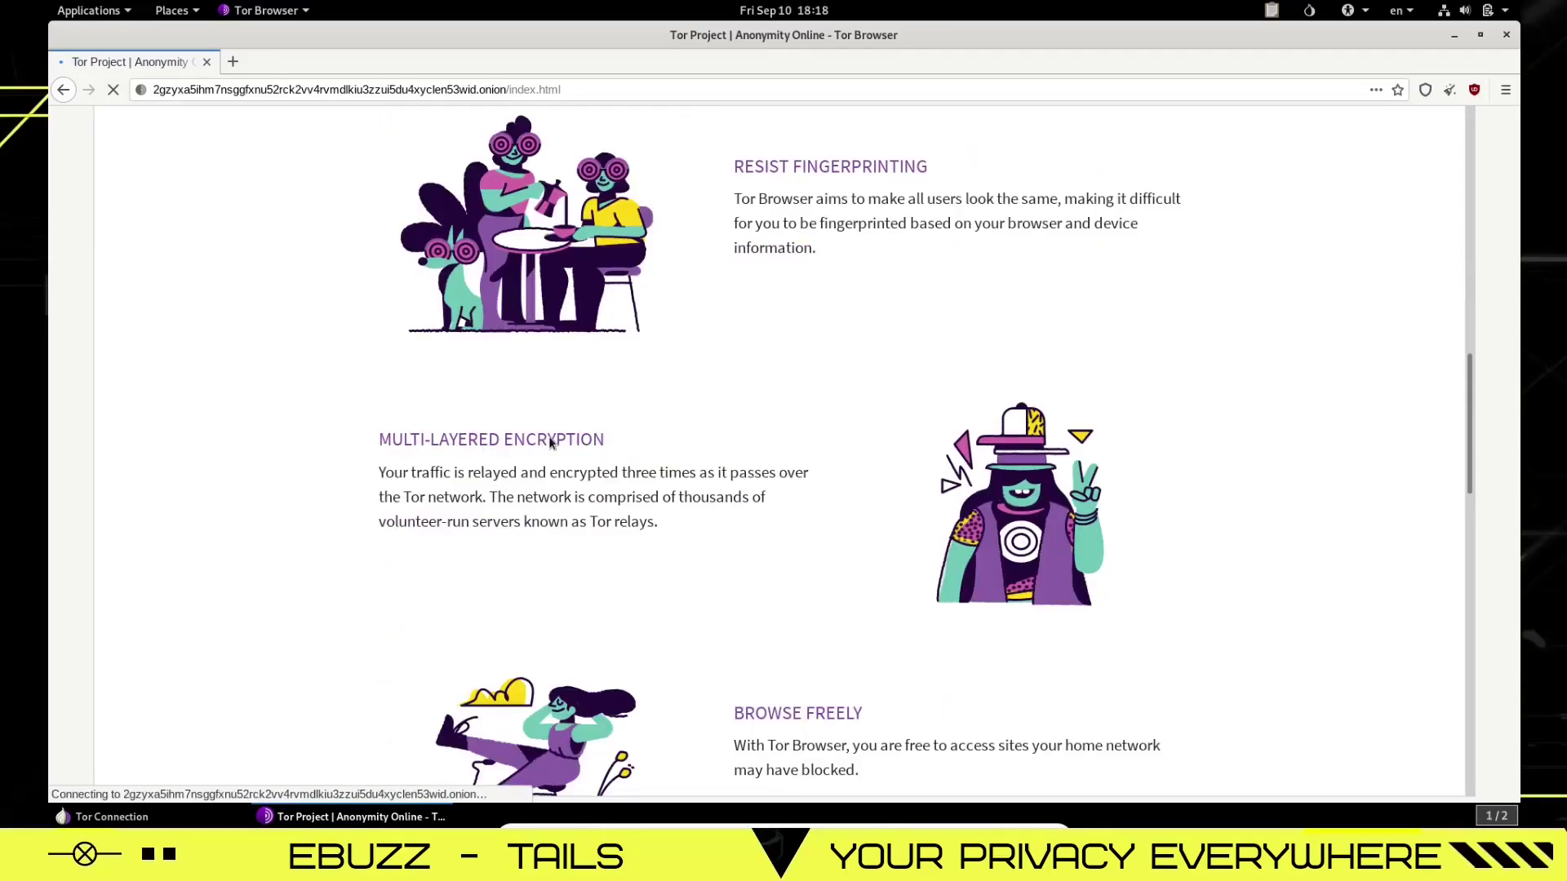
pyautogui.scroll(-6, 551, 443)
pyautogui.scroll(-2, 963, 371)
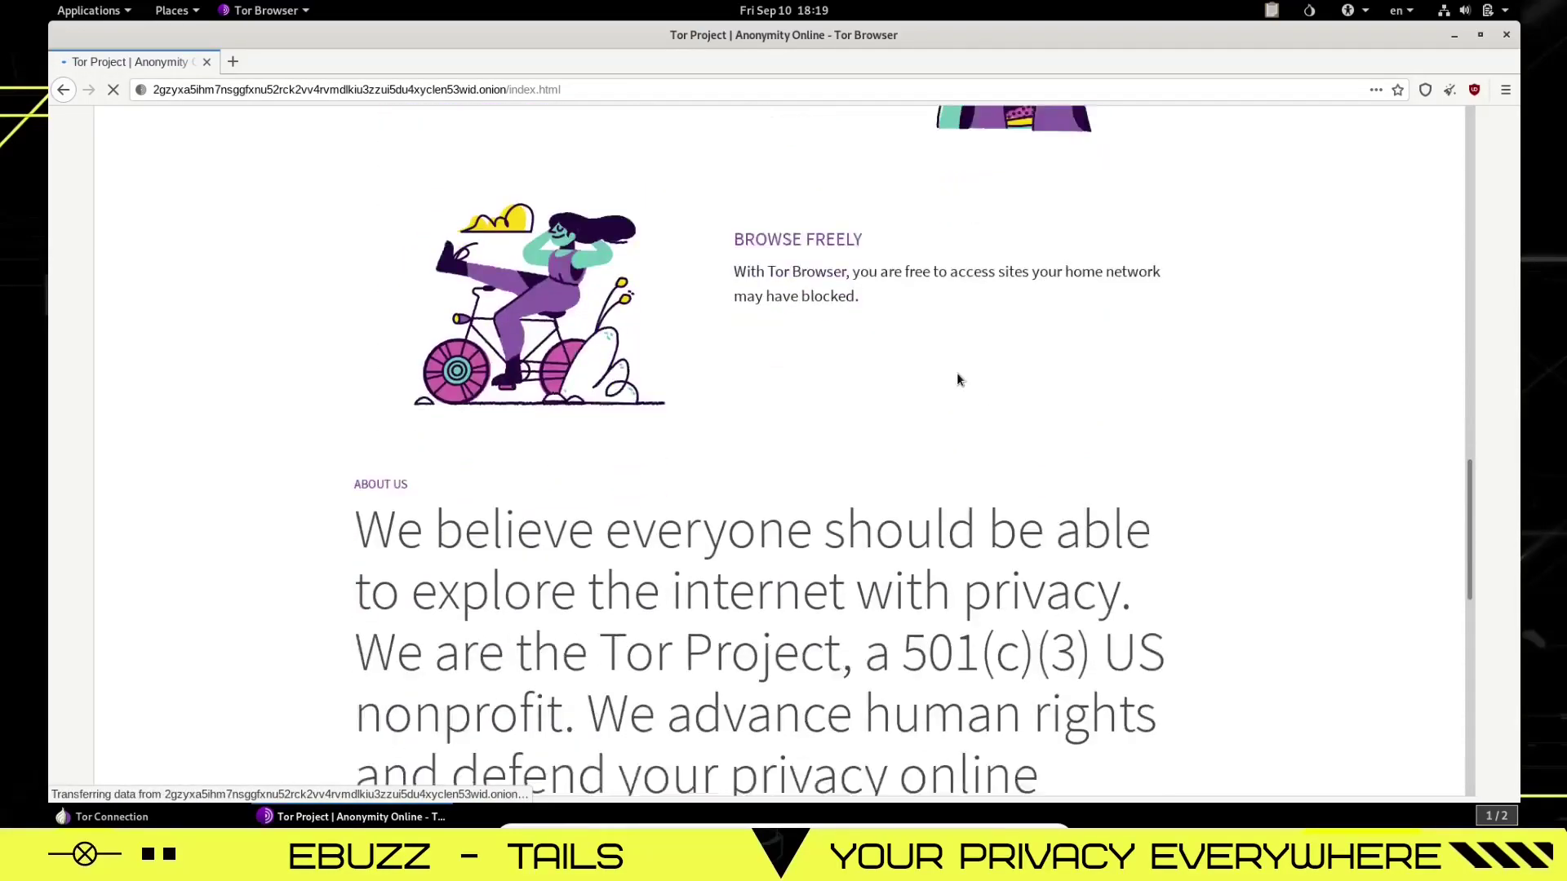
pyautogui.scroll(-6, 947, 392)
pyautogui.scroll(4, 931, 376)
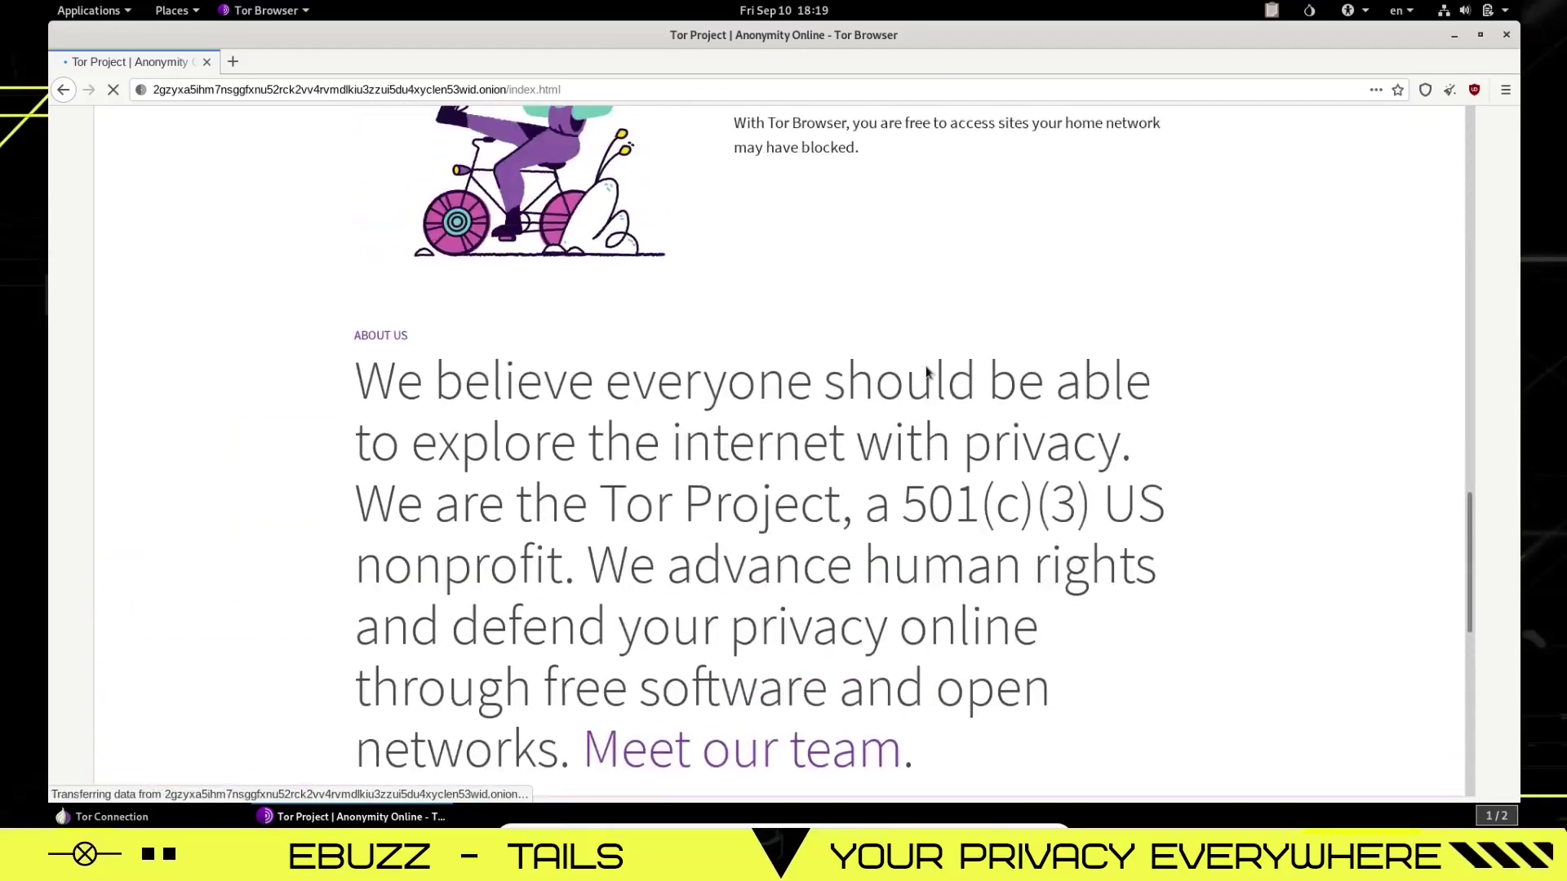
pyautogui.scroll(20, 927, 371)
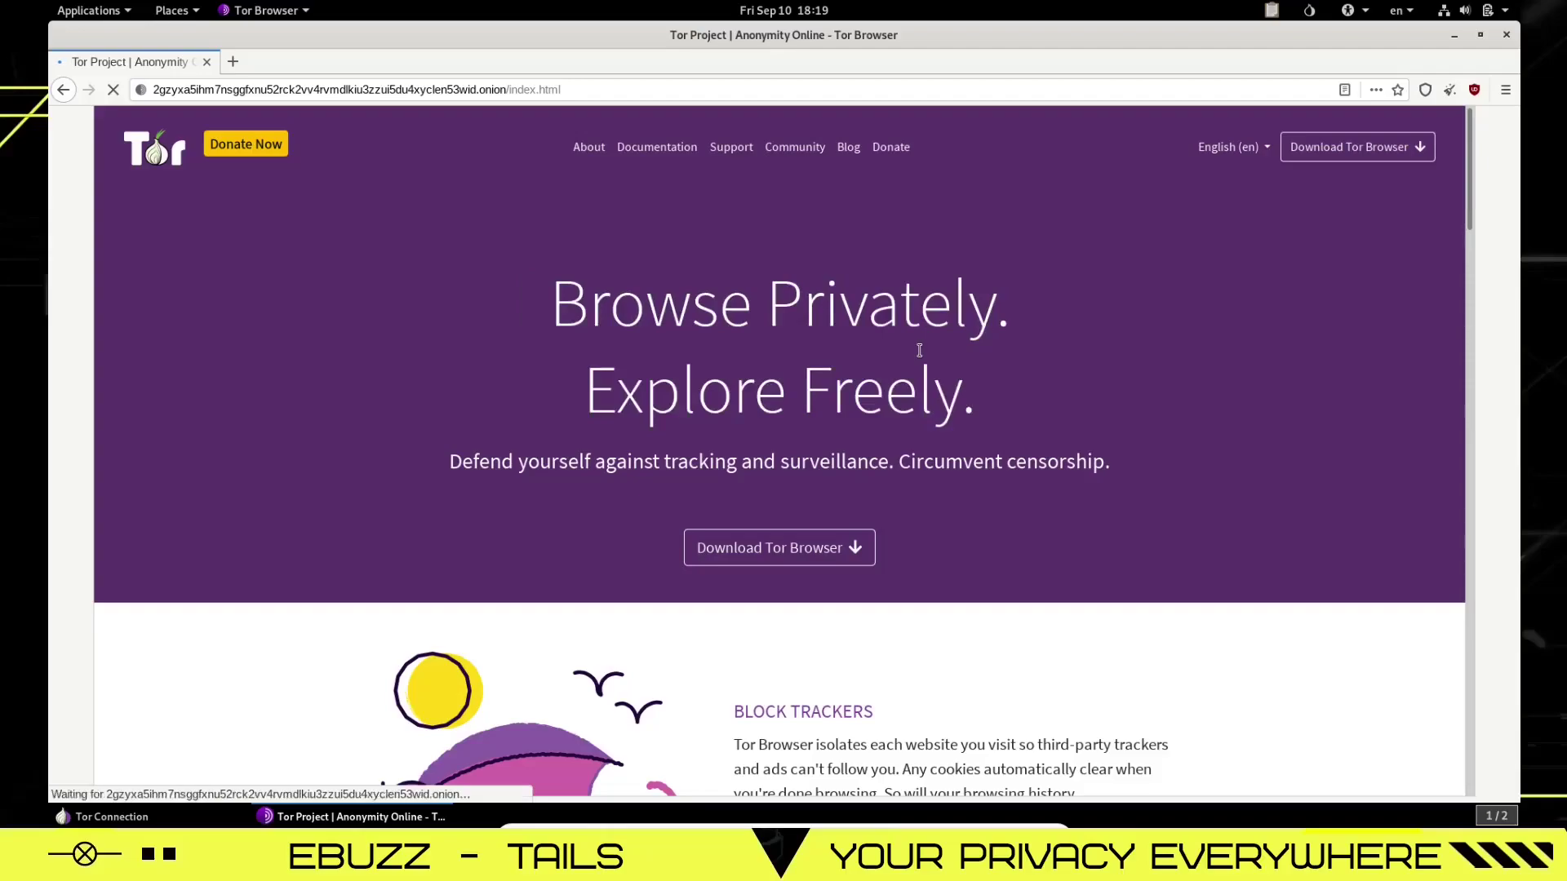
pyautogui.scroll(-3, 1006, 389)
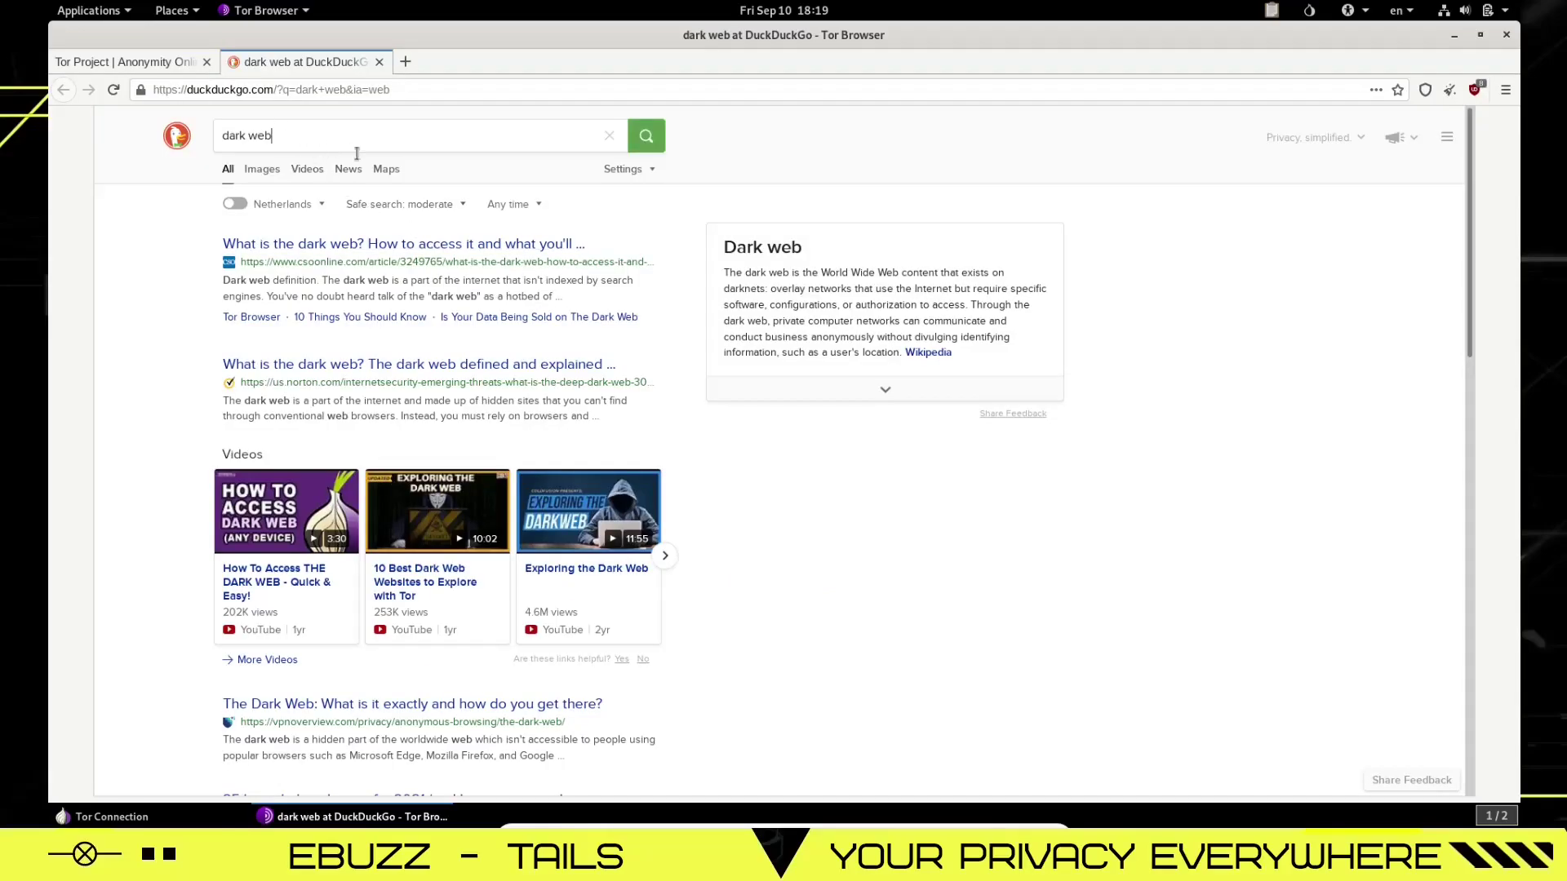
# Clear the 'dark web' search text, then open and scroll the OnionLinks v3 onion directory
pyautogui.hotkey('ctrl', 'a')
pyautogui.press('BackSpace')
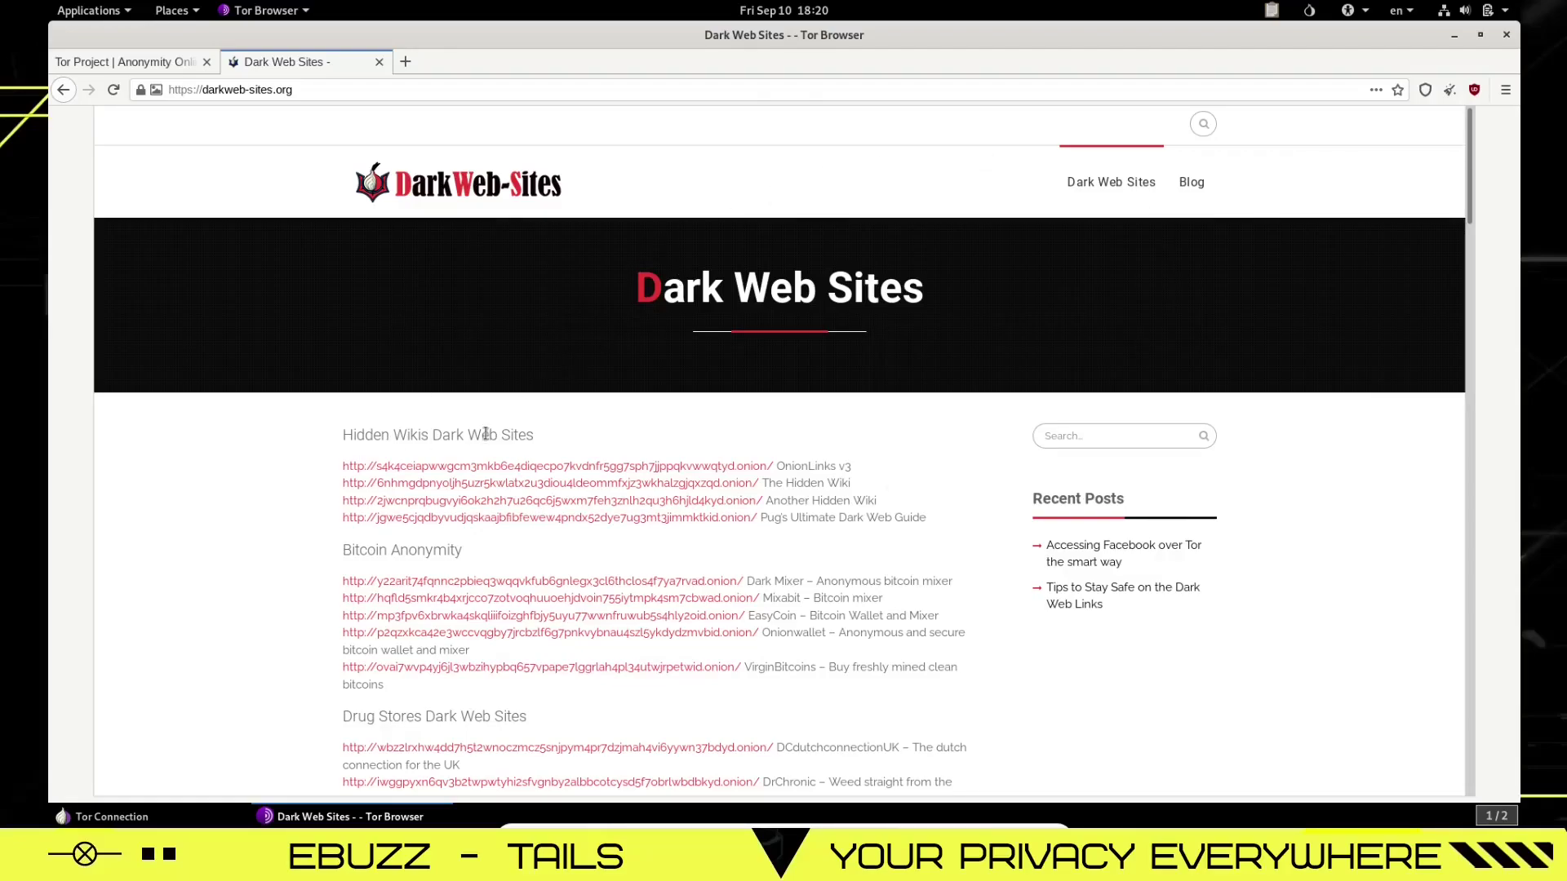
pyautogui.click(655, 472)
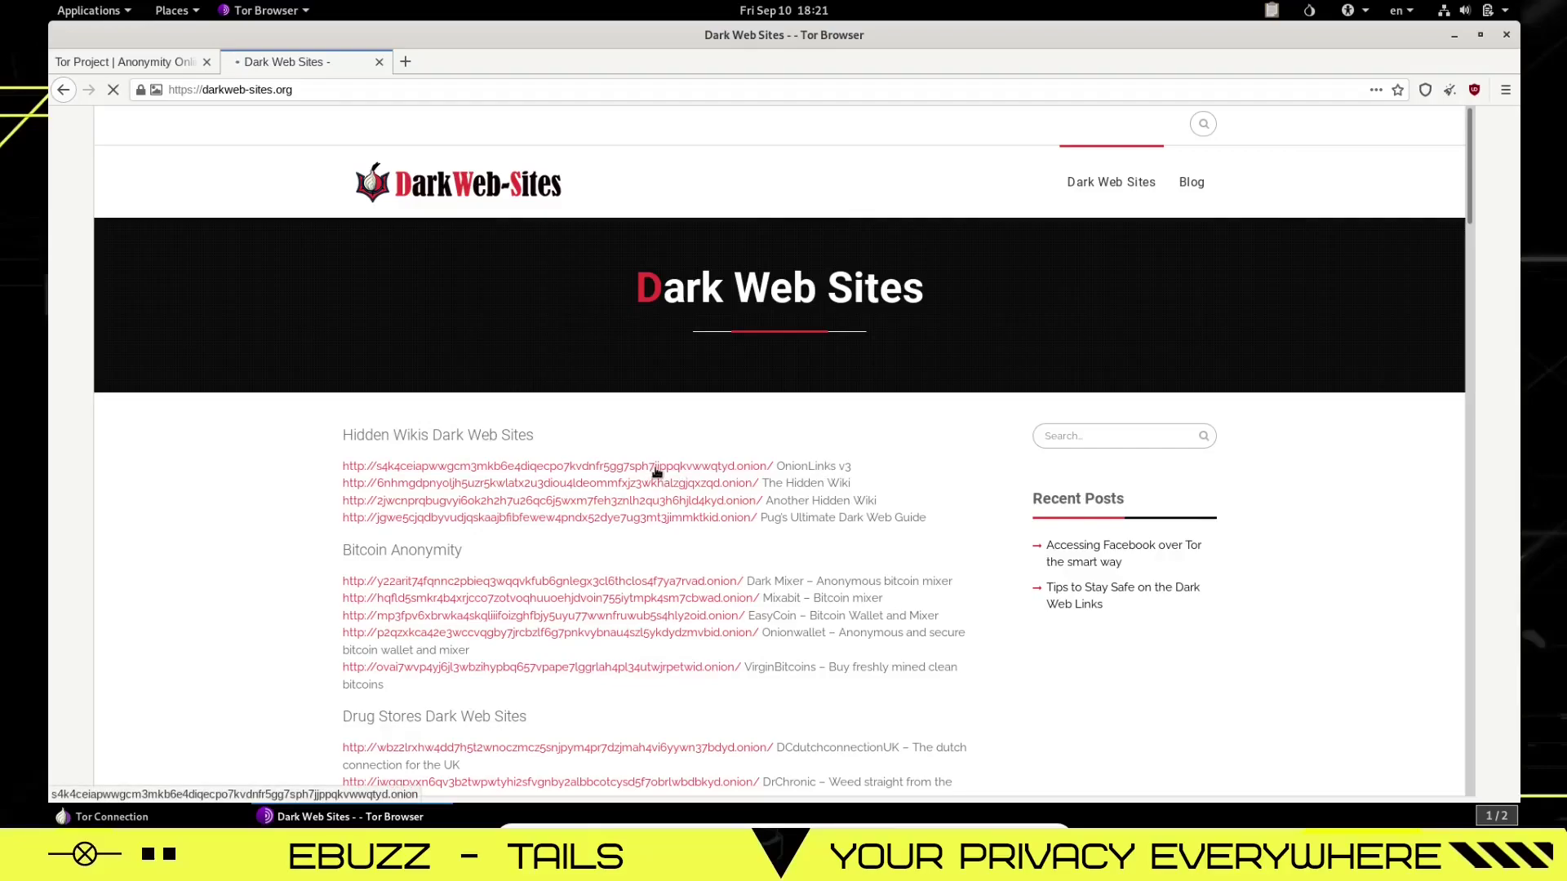
pyautogui.scroll(-5, 708, 472)
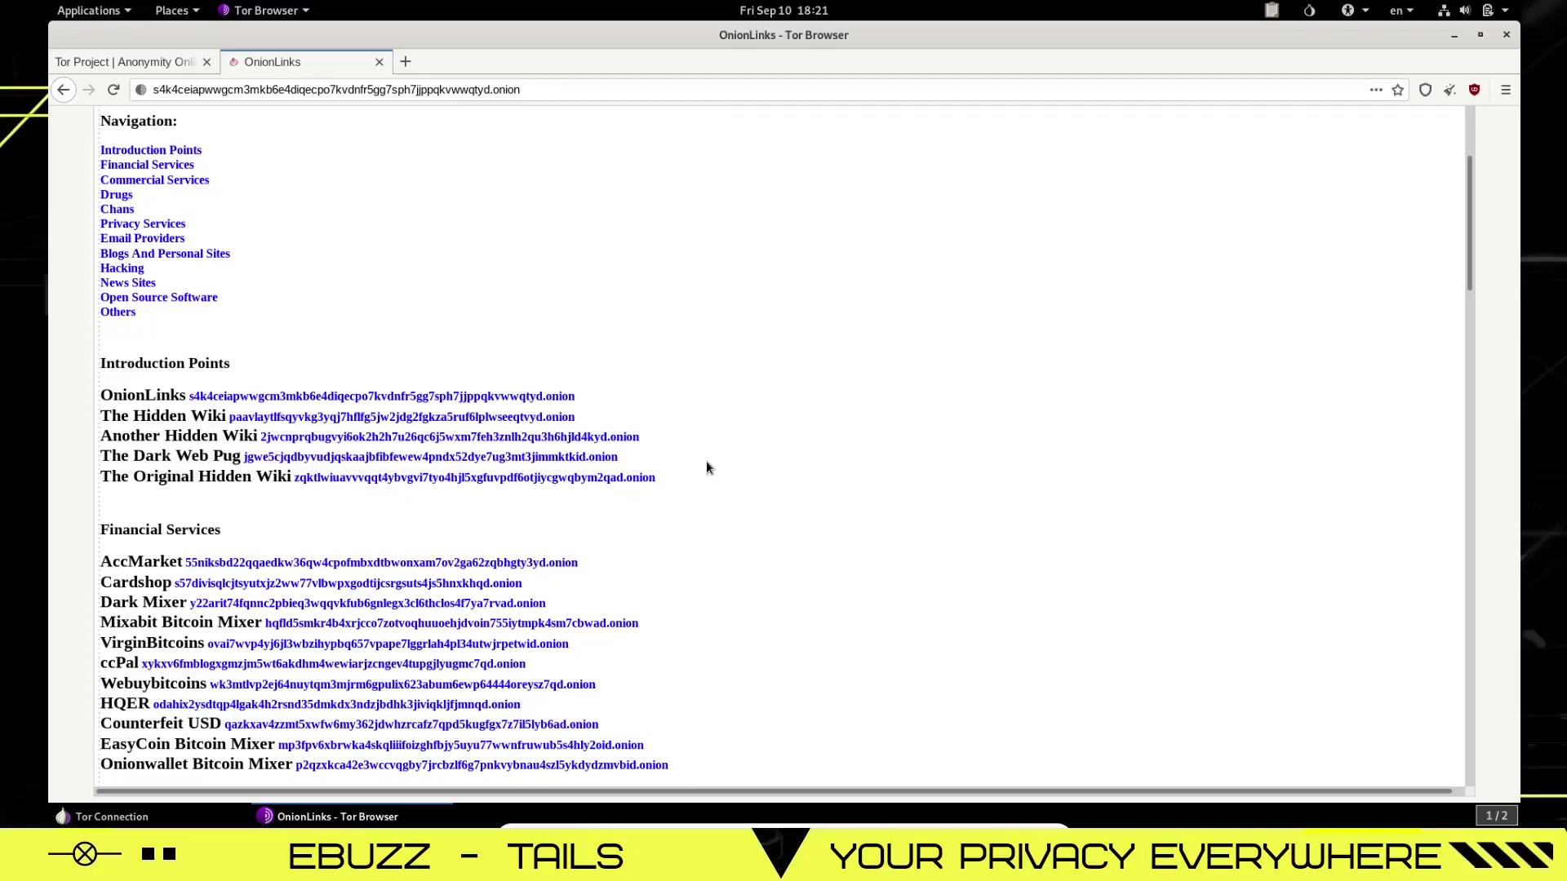
pyautogui.scroll(1, 707, 468)
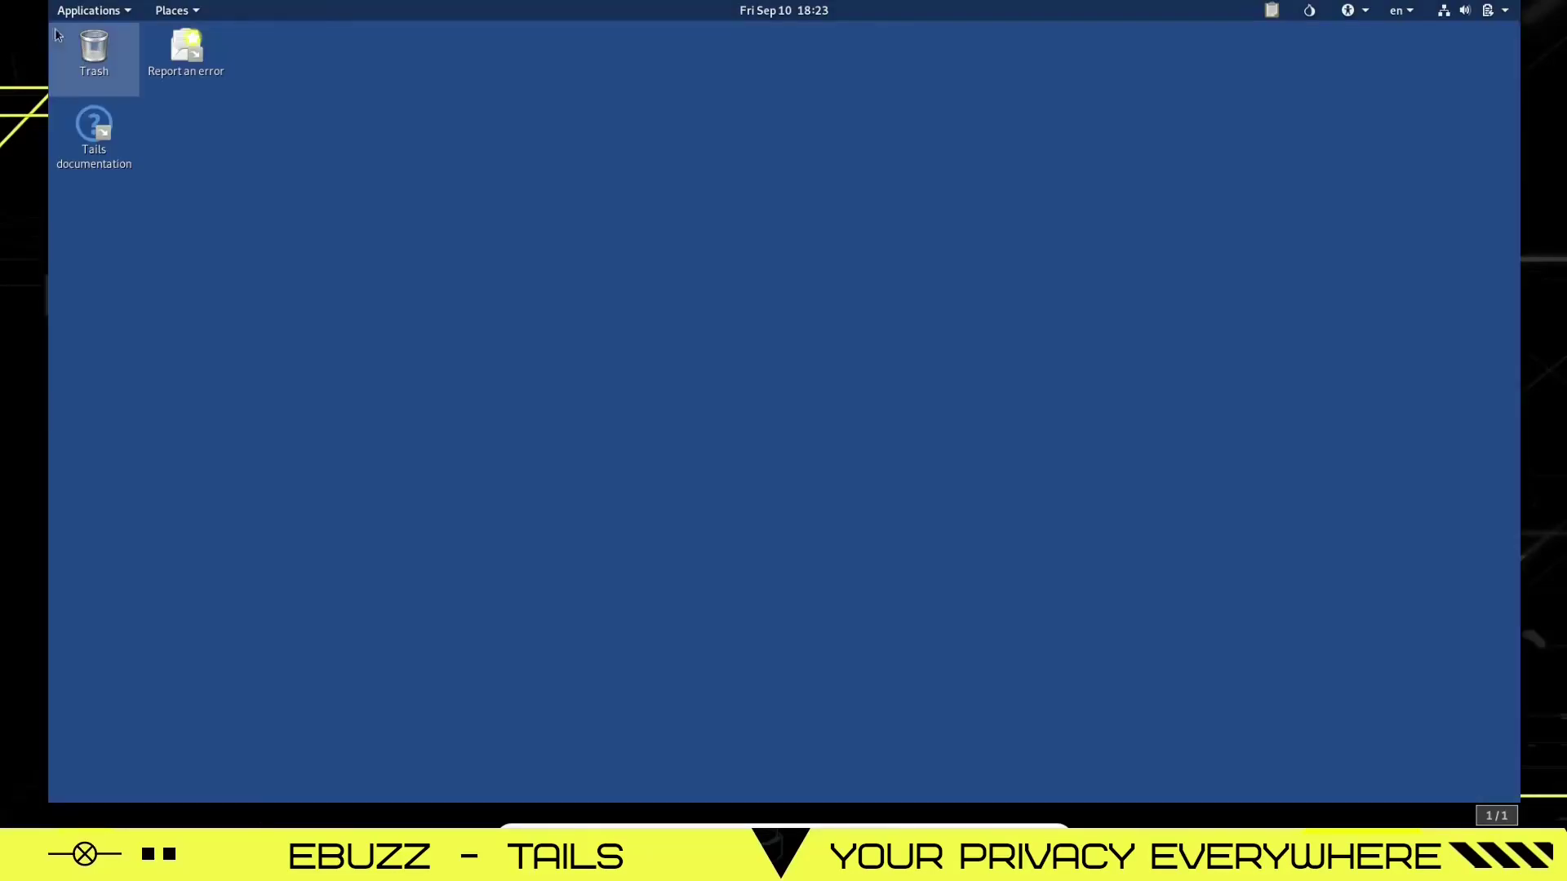
pyautogui.click(86, 11)
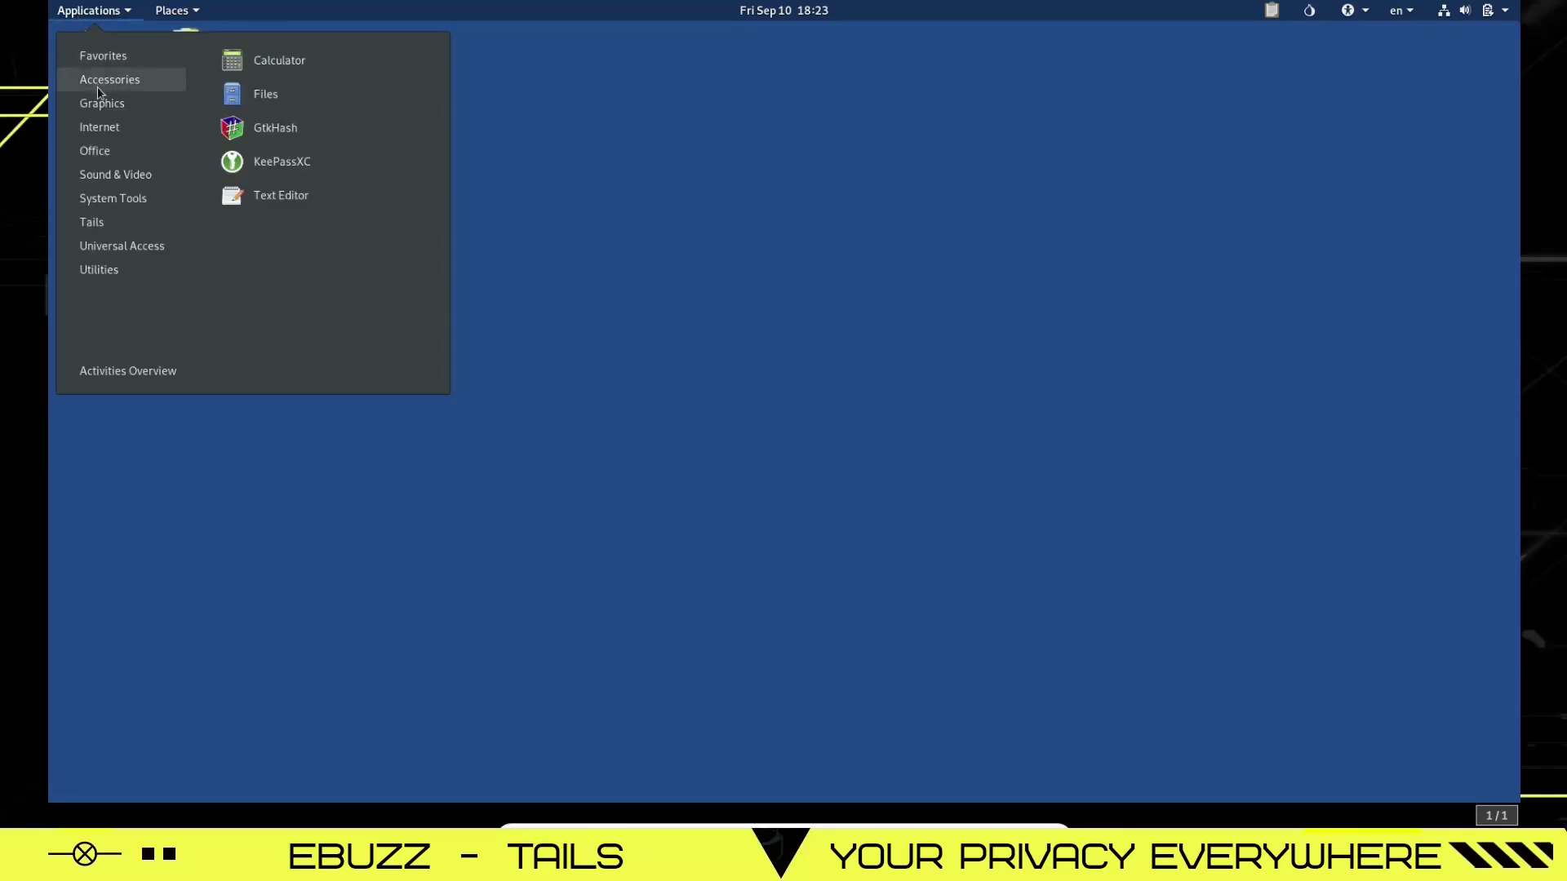
pyautogui.click(266, 100)
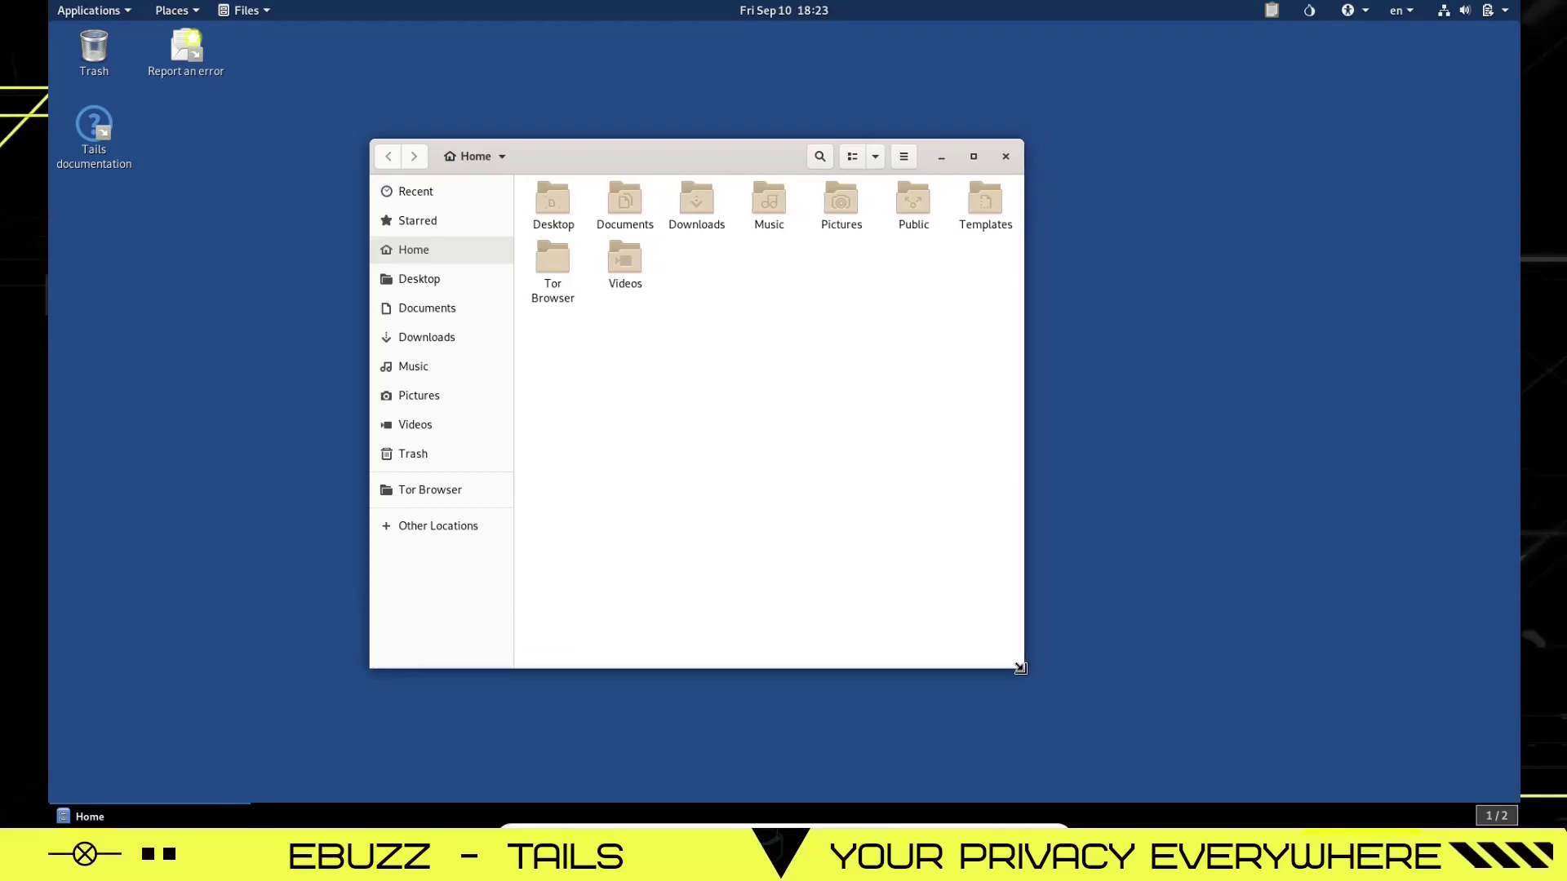
pyautogui.moveTo(645, 150)
pyautogui.mouseDown()
pyautogui.moveTo(607, 126)
pyautogui.moveTo(625, 154)
pyautogui.moveTo(673, 160)
pyautogui.mouseUp()
pyautogui.click(930, 165)
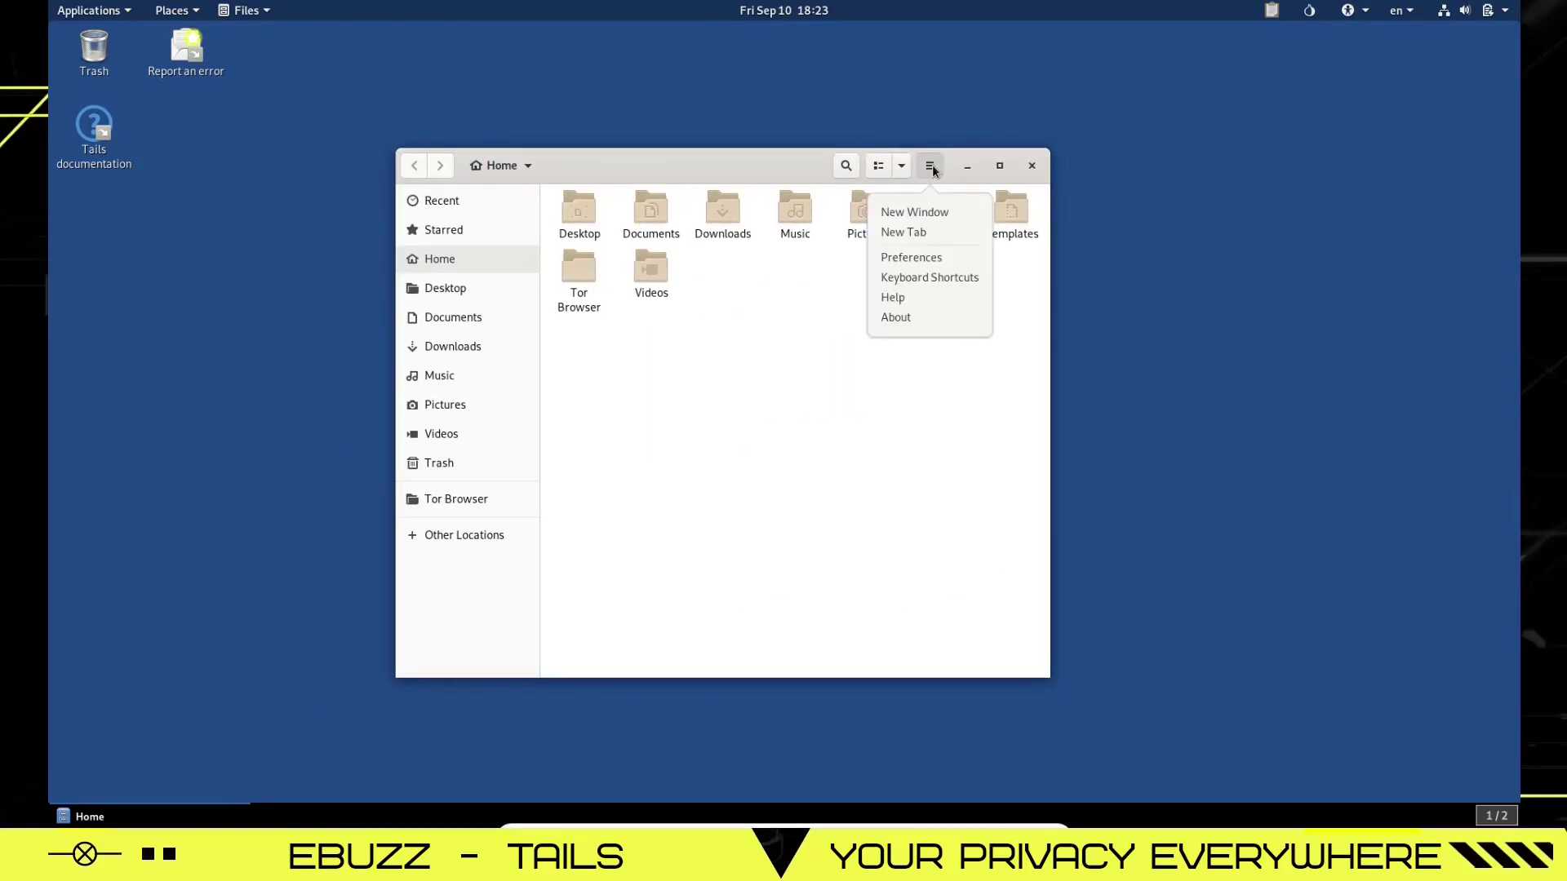
pyautogui.click(899, 320)
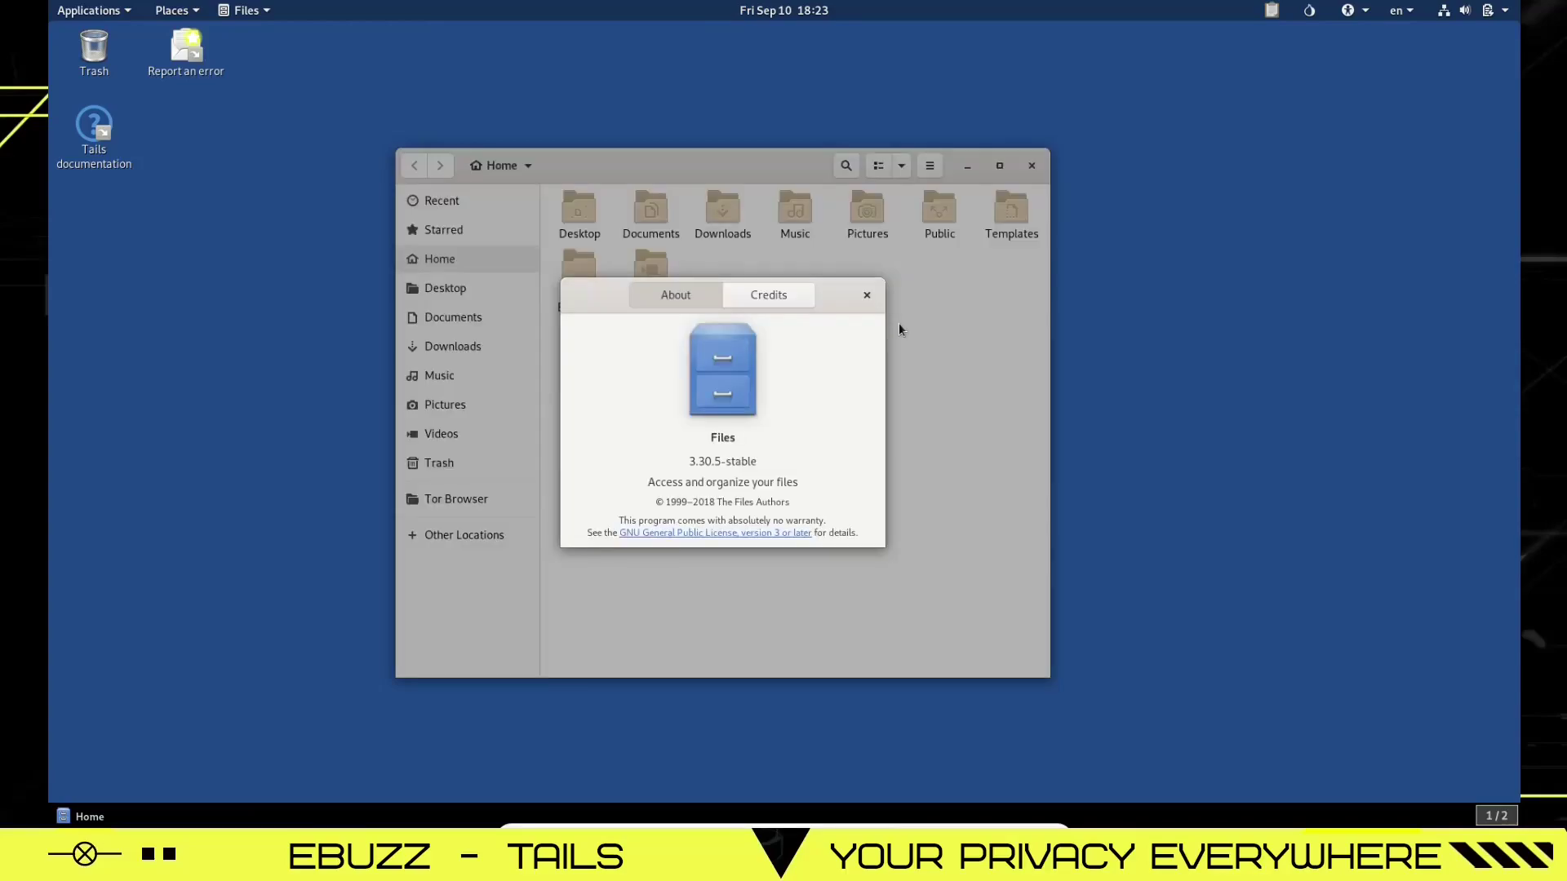
pyautogui.click(866, 294)
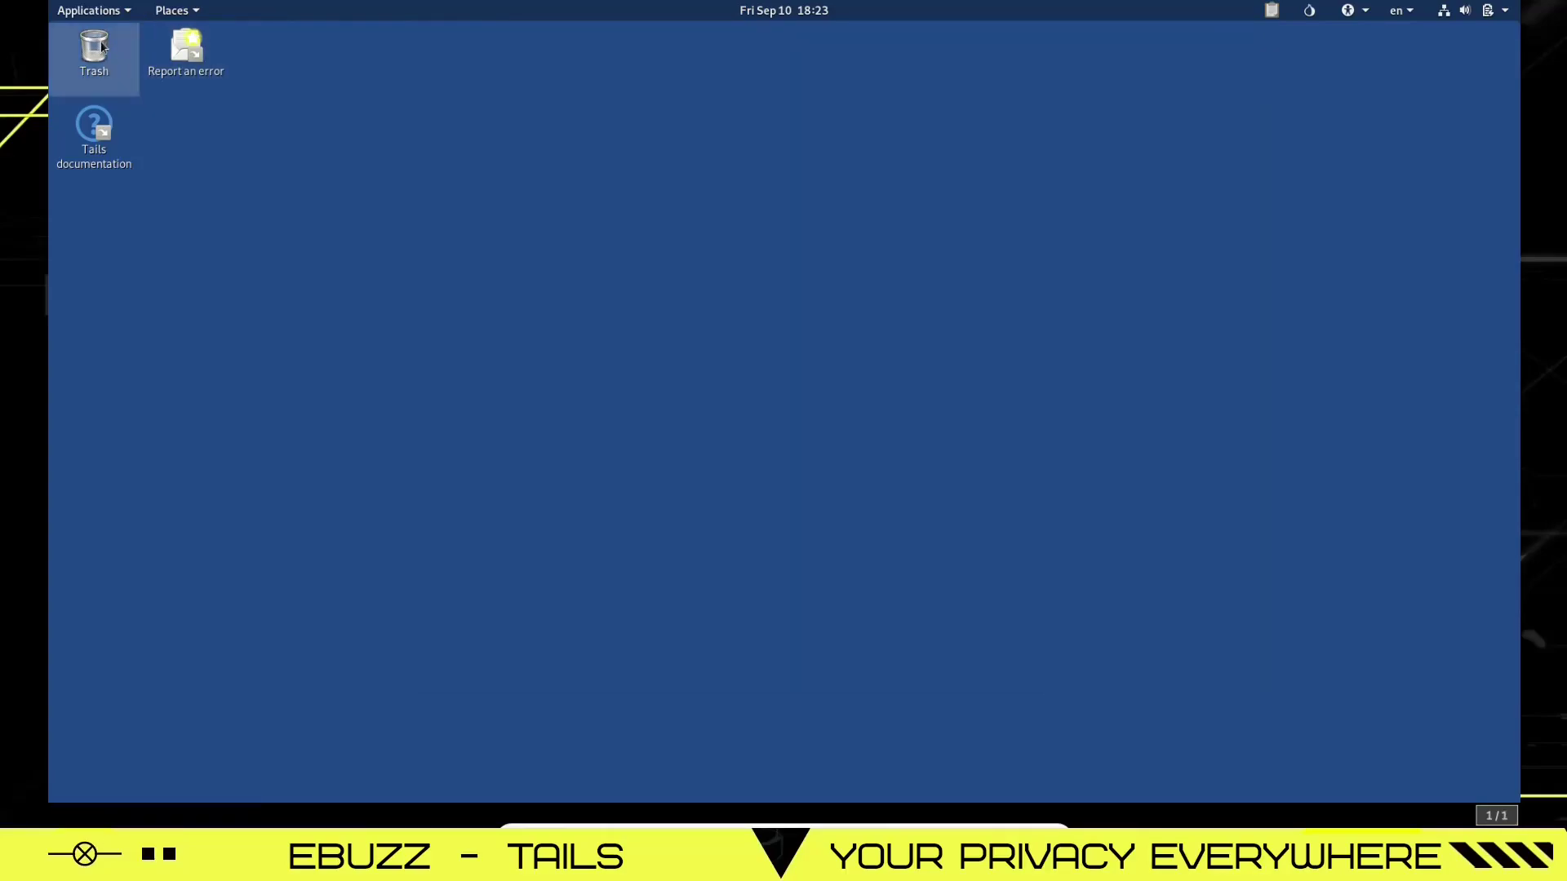
pyautogui.click(90, 10)
# Browse the Graphics, Office and Sound & Video app categories, ending on System Tools
pyautogui.moveTo(116, 105)
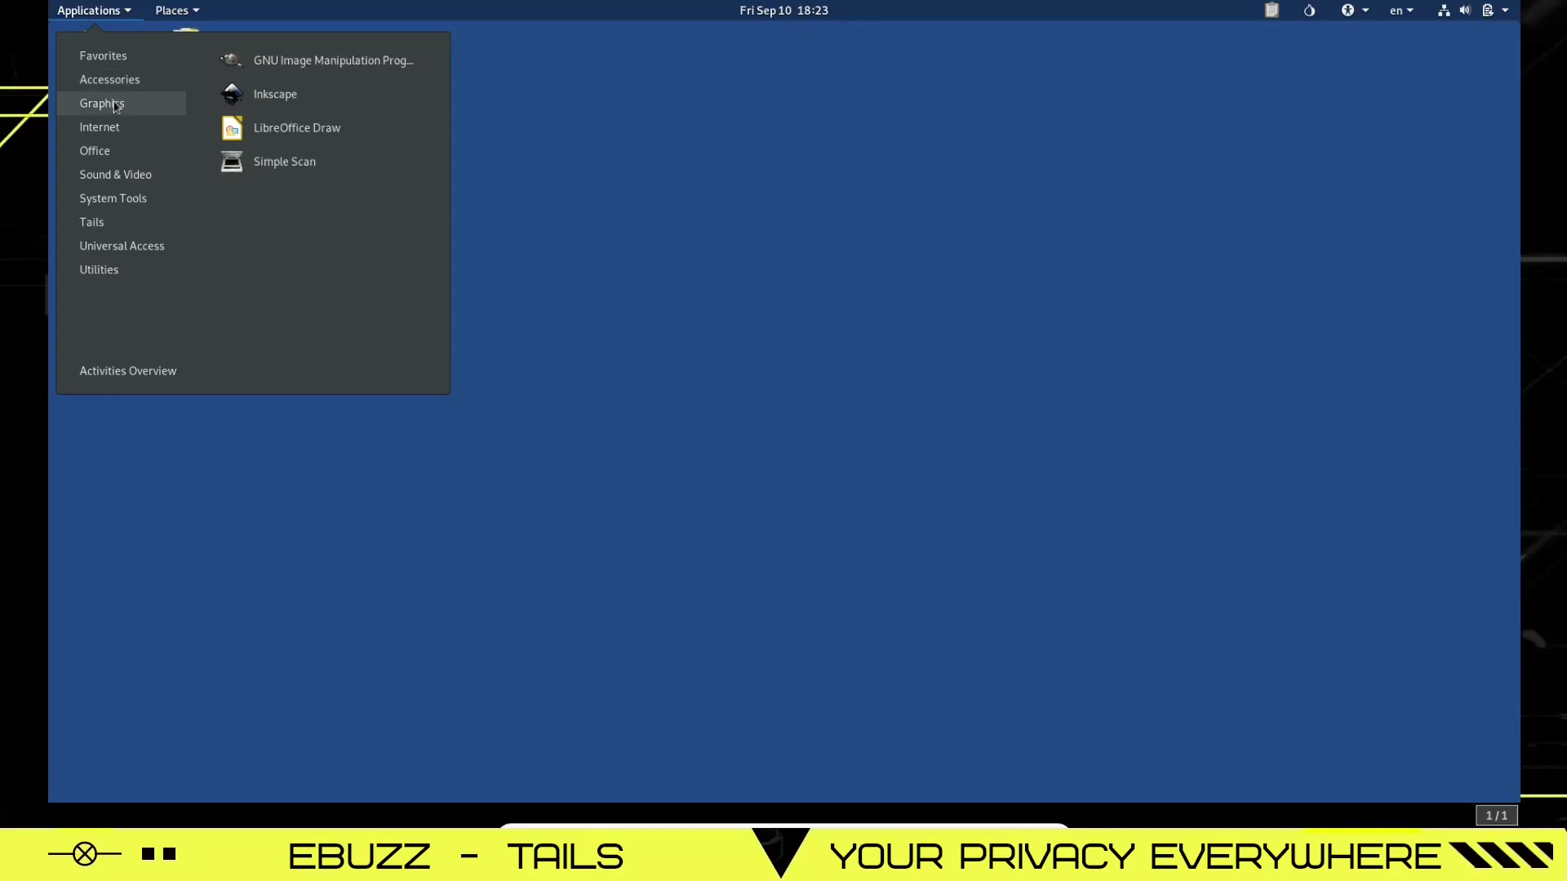
pyautogui.moveTo(112, 129)
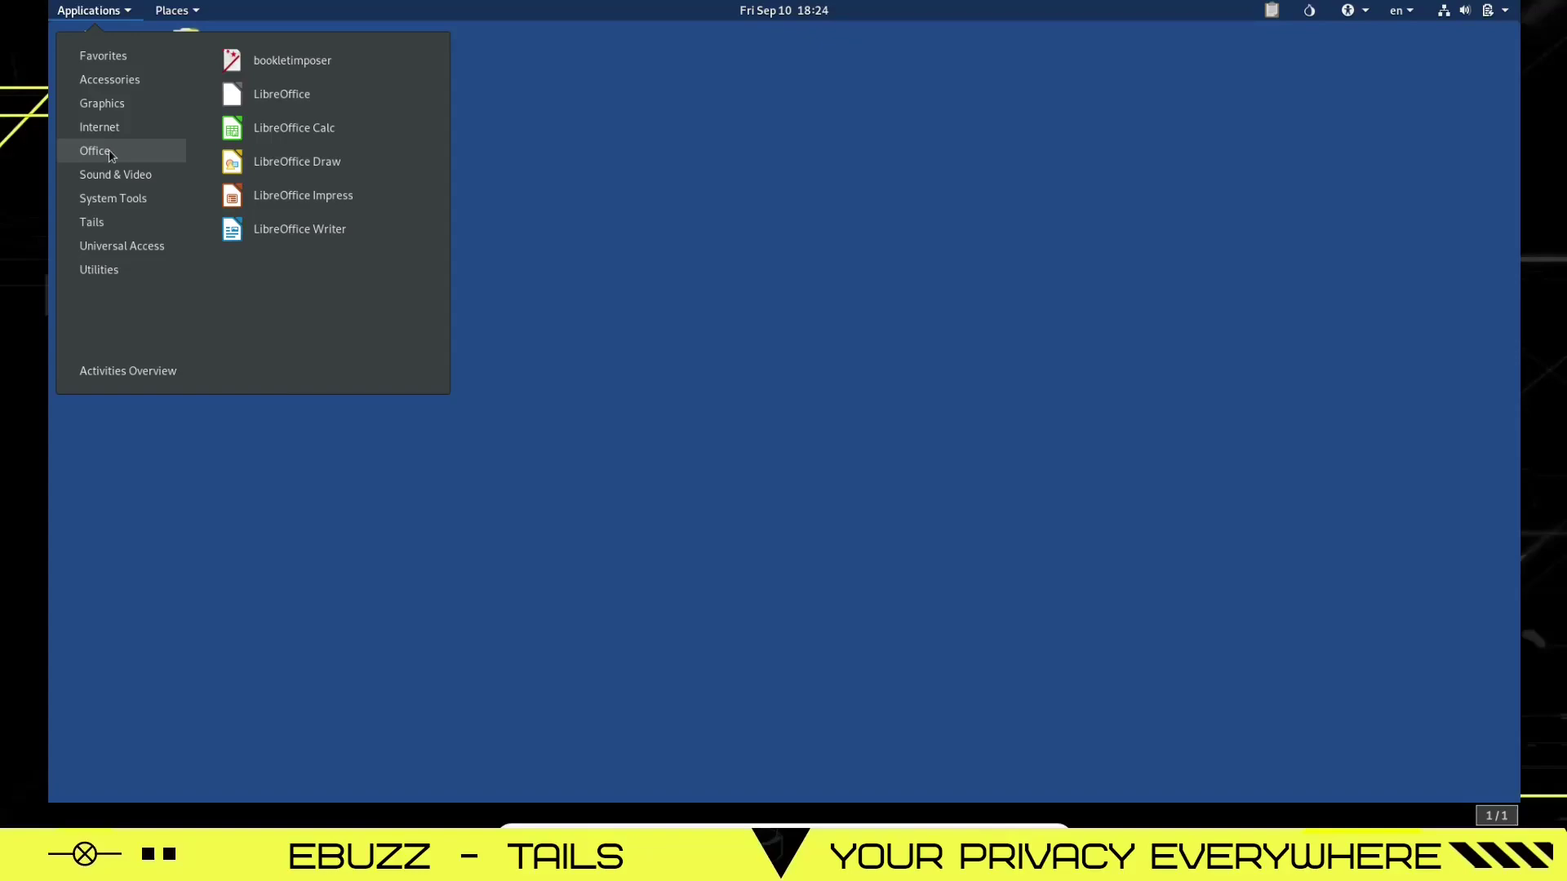
pyautogui.moveTo(127, 180)
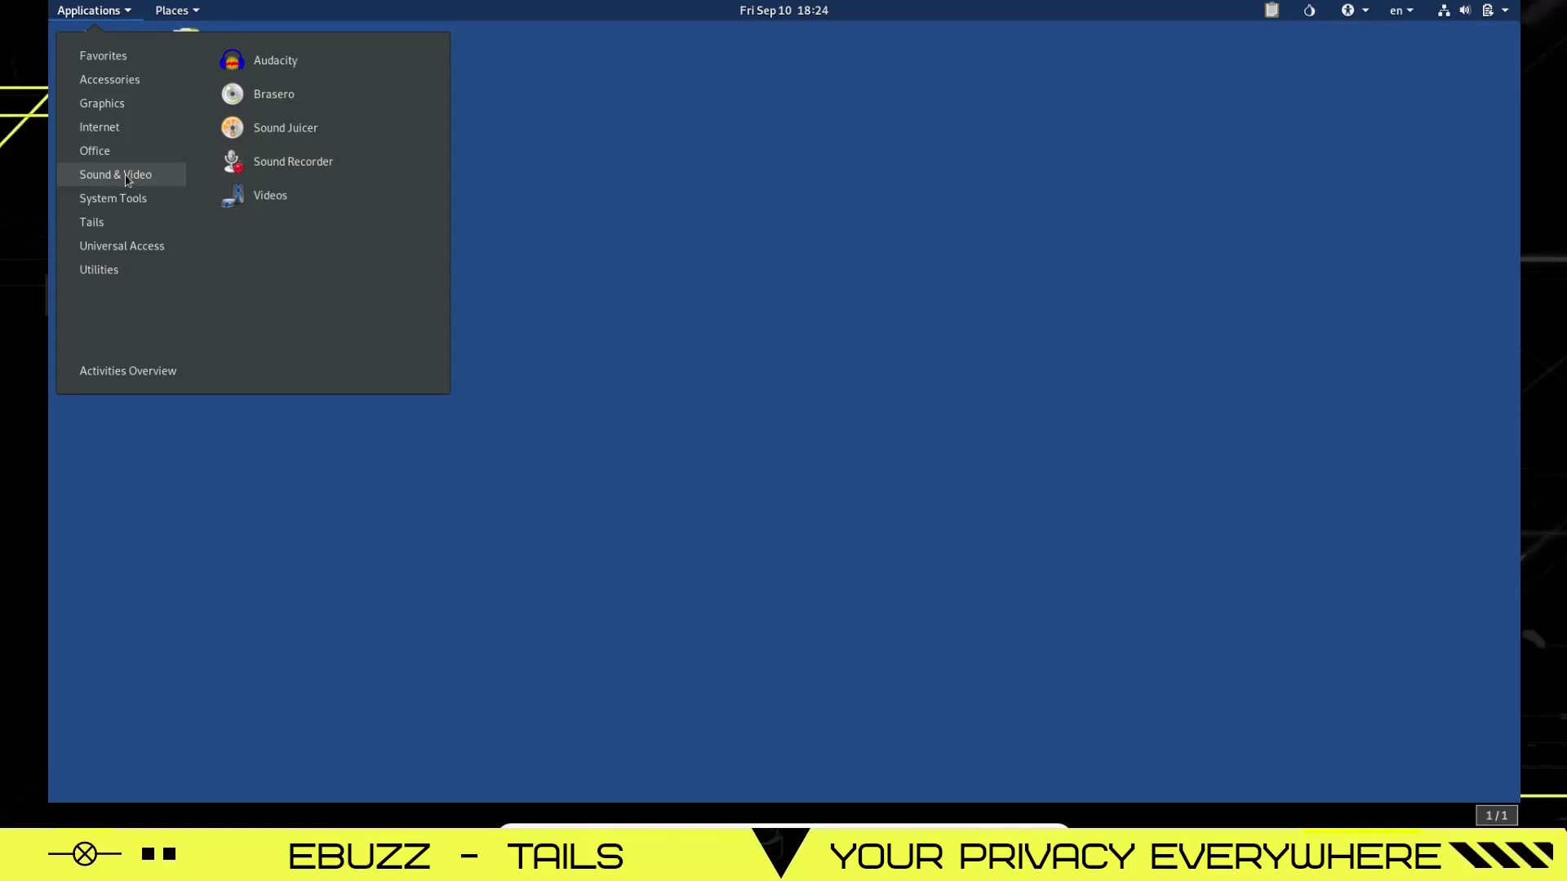
pyautogui.moveTo(127, 208)
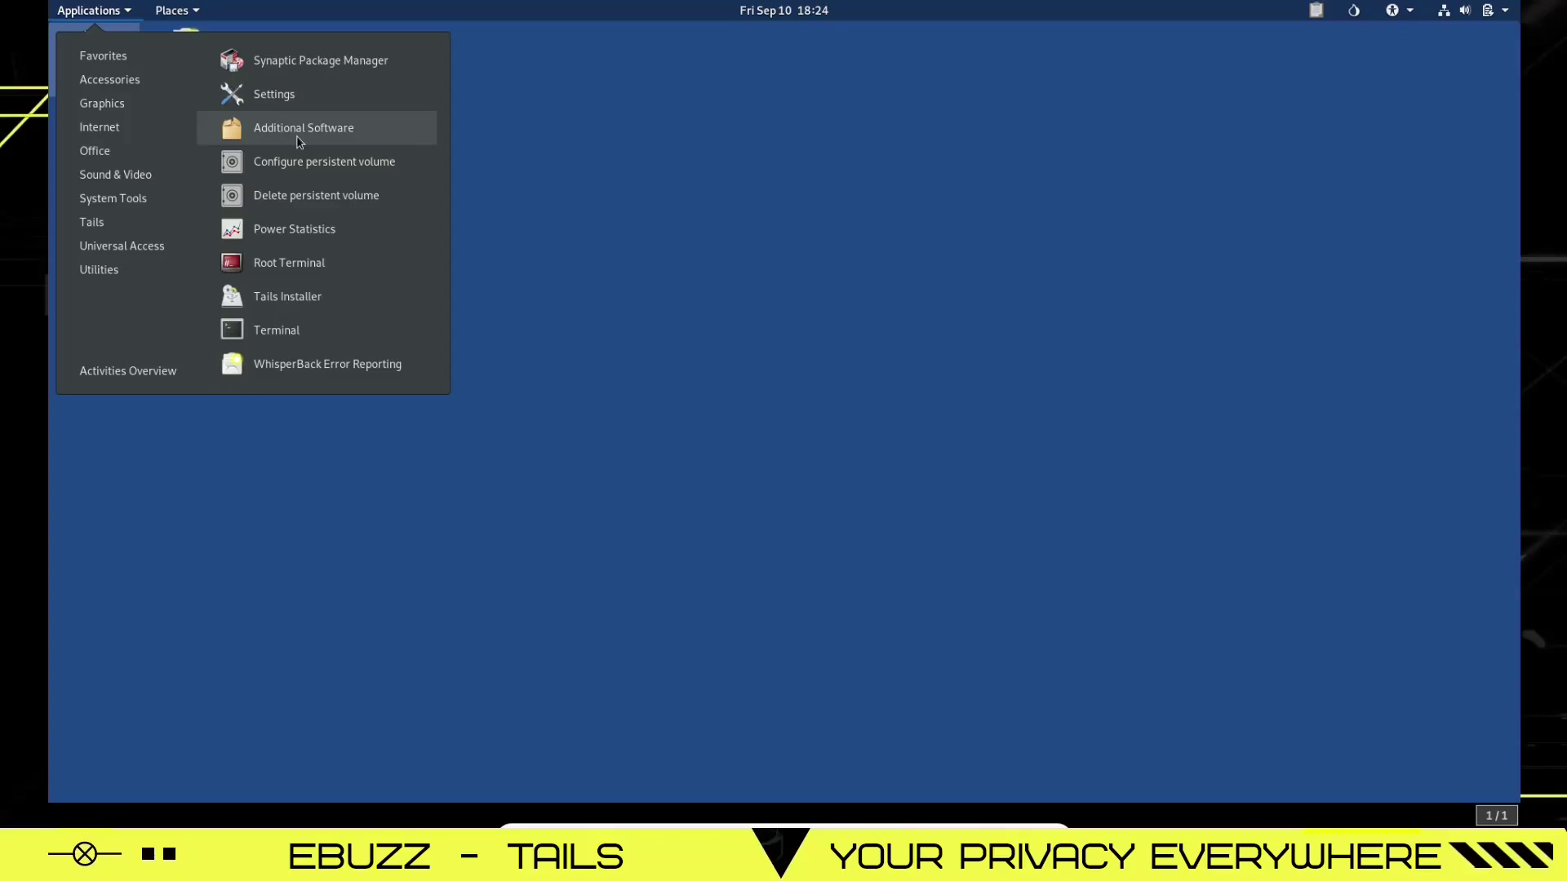
# Open Terminal, try htop, run top to list live processes, then close the terminal
pyautogui.click(287, 331)
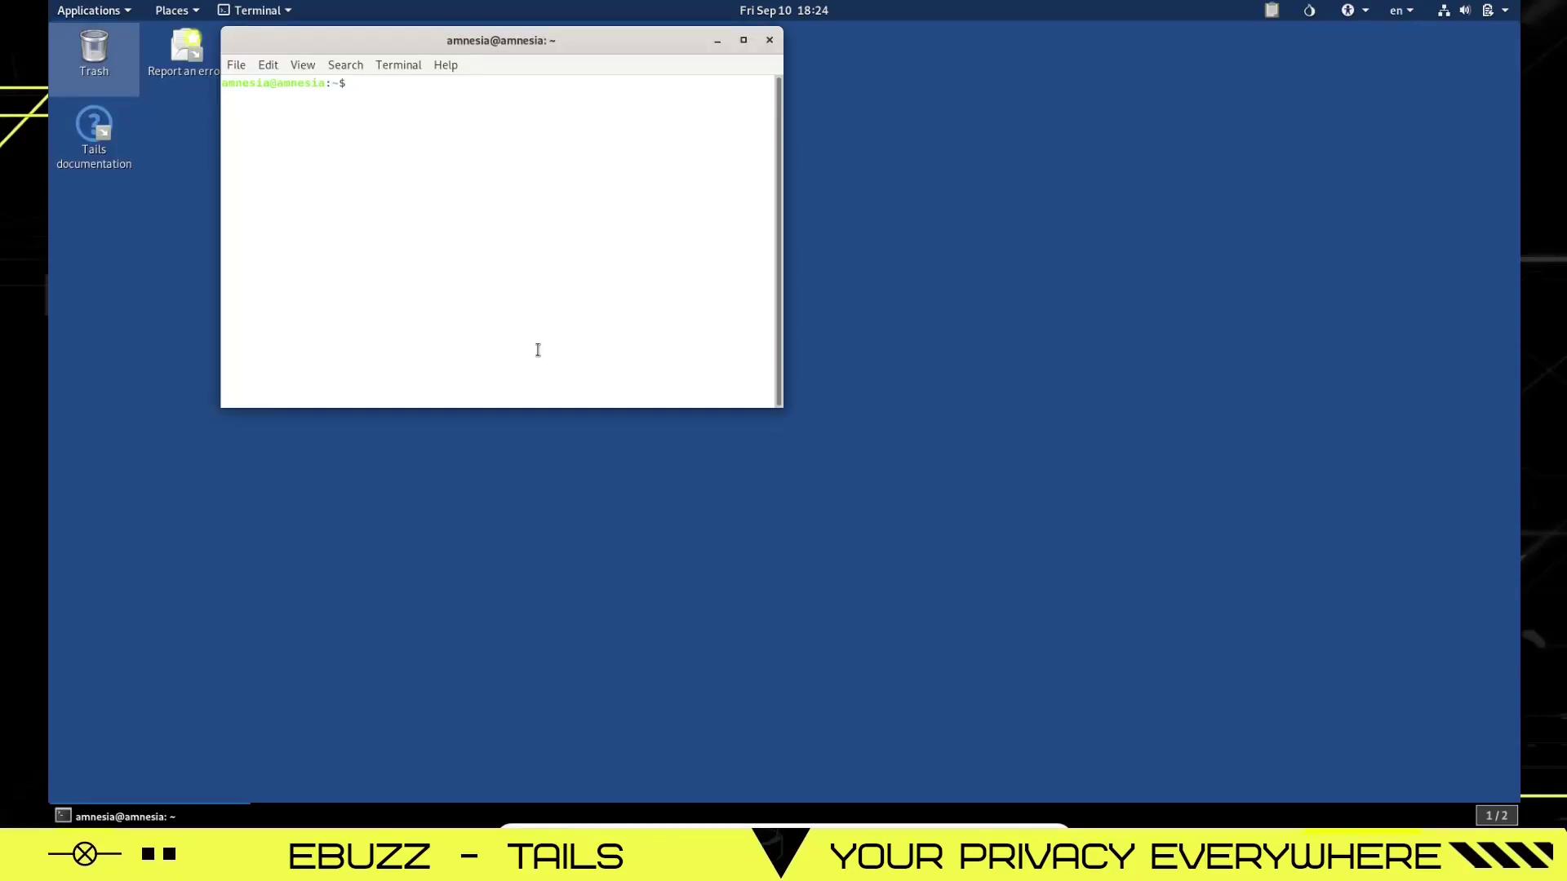
pyautogui.write('htop')
pyautogui.press('Return')
pyautogui.write('top')
pyautogui.press('Return')
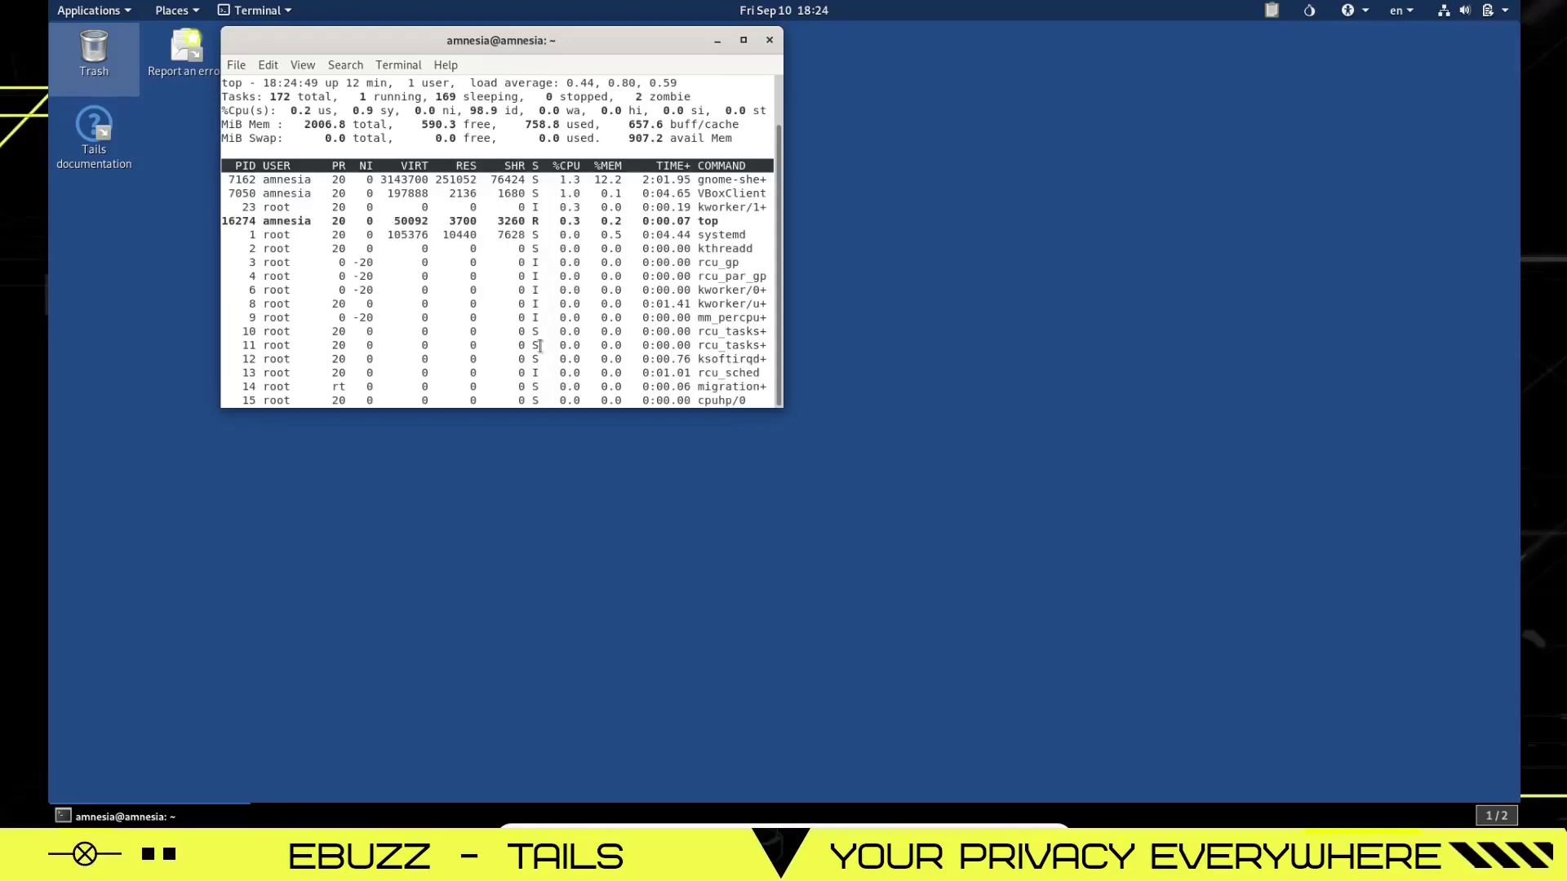
pyautogui.click(770, 41)
pyautogui.click(89, 9)
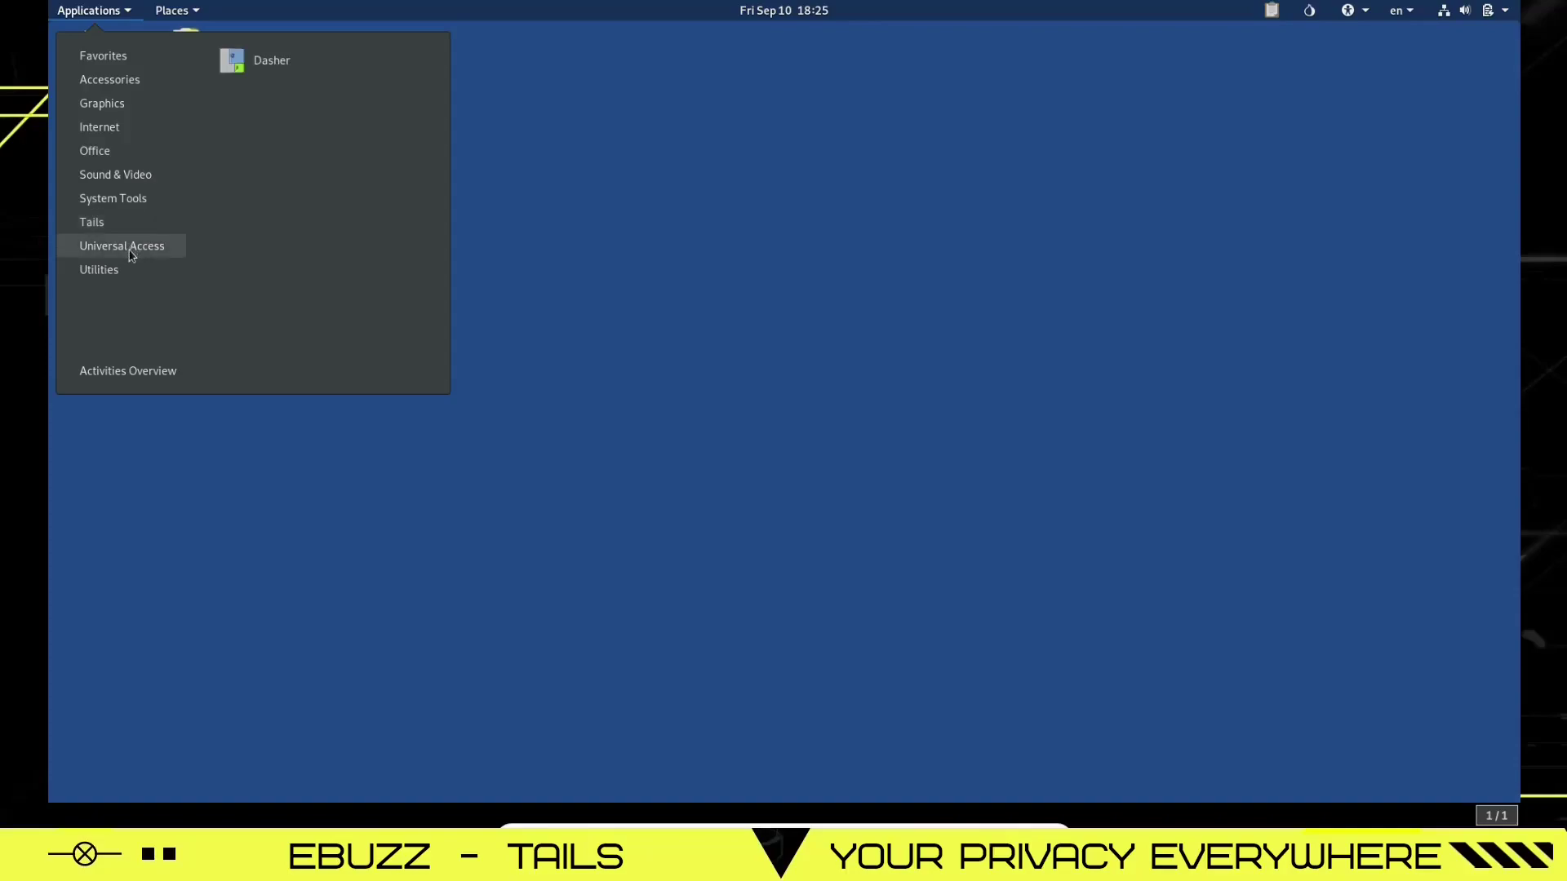
# Browse Universal Access, then open Tails > About Tails to see version 4.22
pyautogui.moveTo(121, 278)
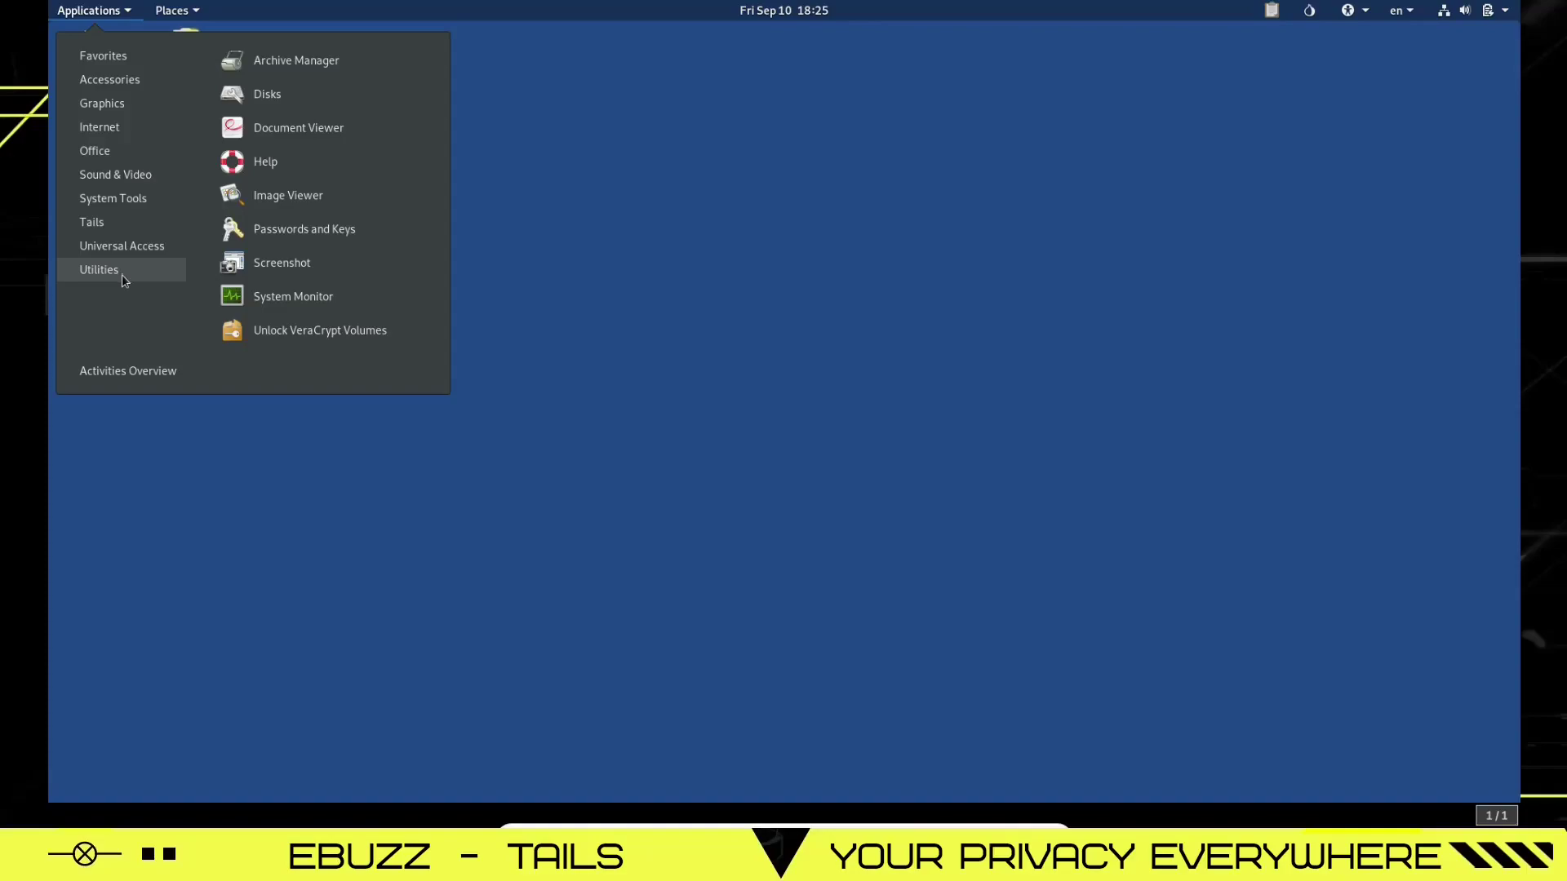
pyautogui.click(262, 299)
pyautogui.click(82, 12)
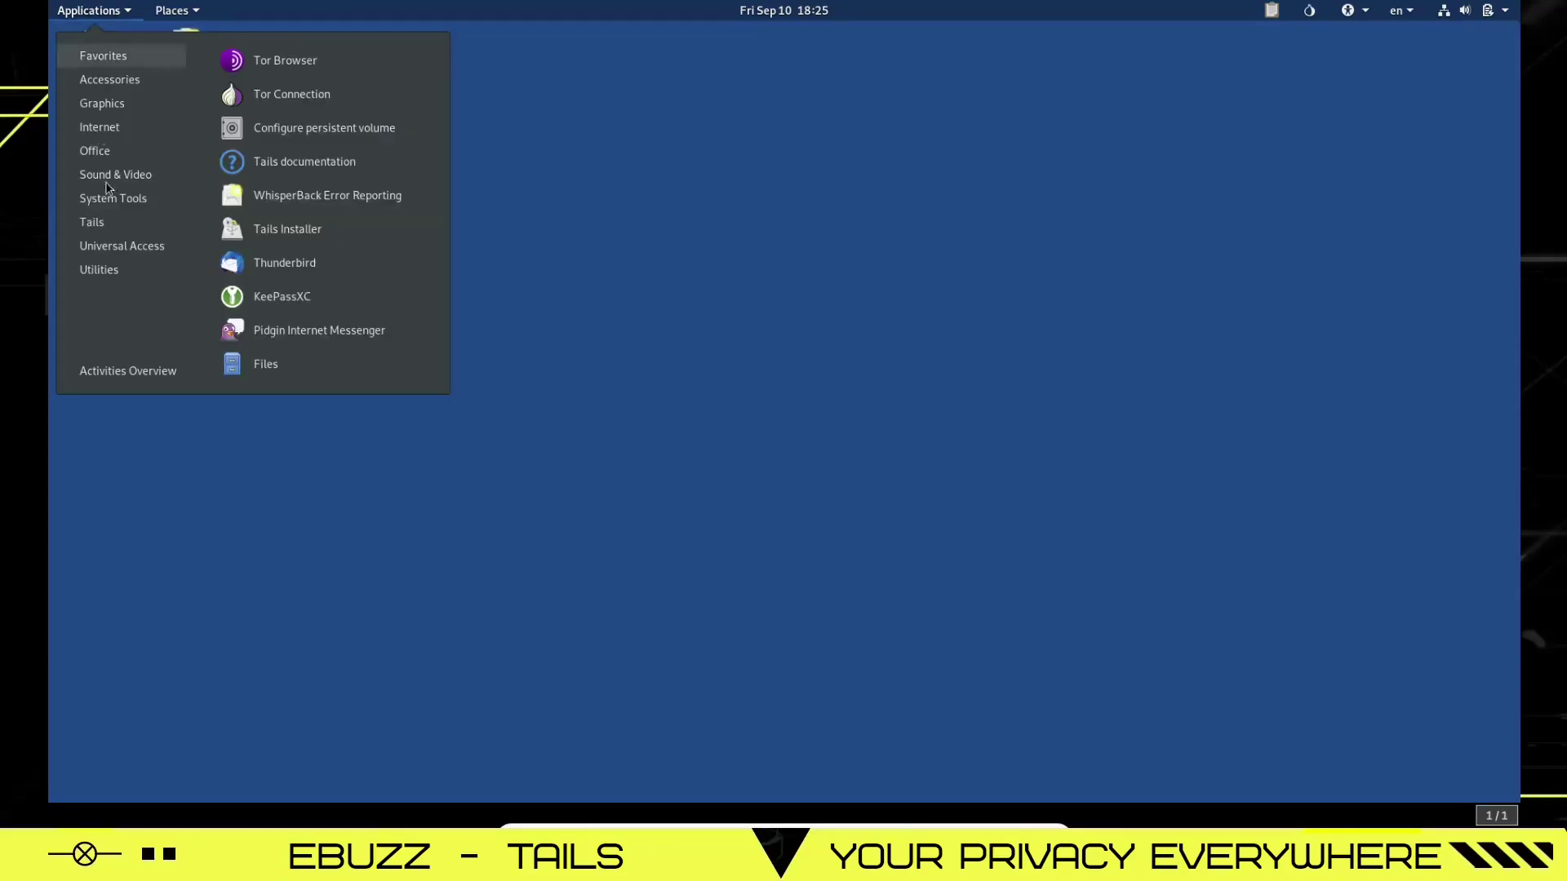
pyautogui.click(287, 60)
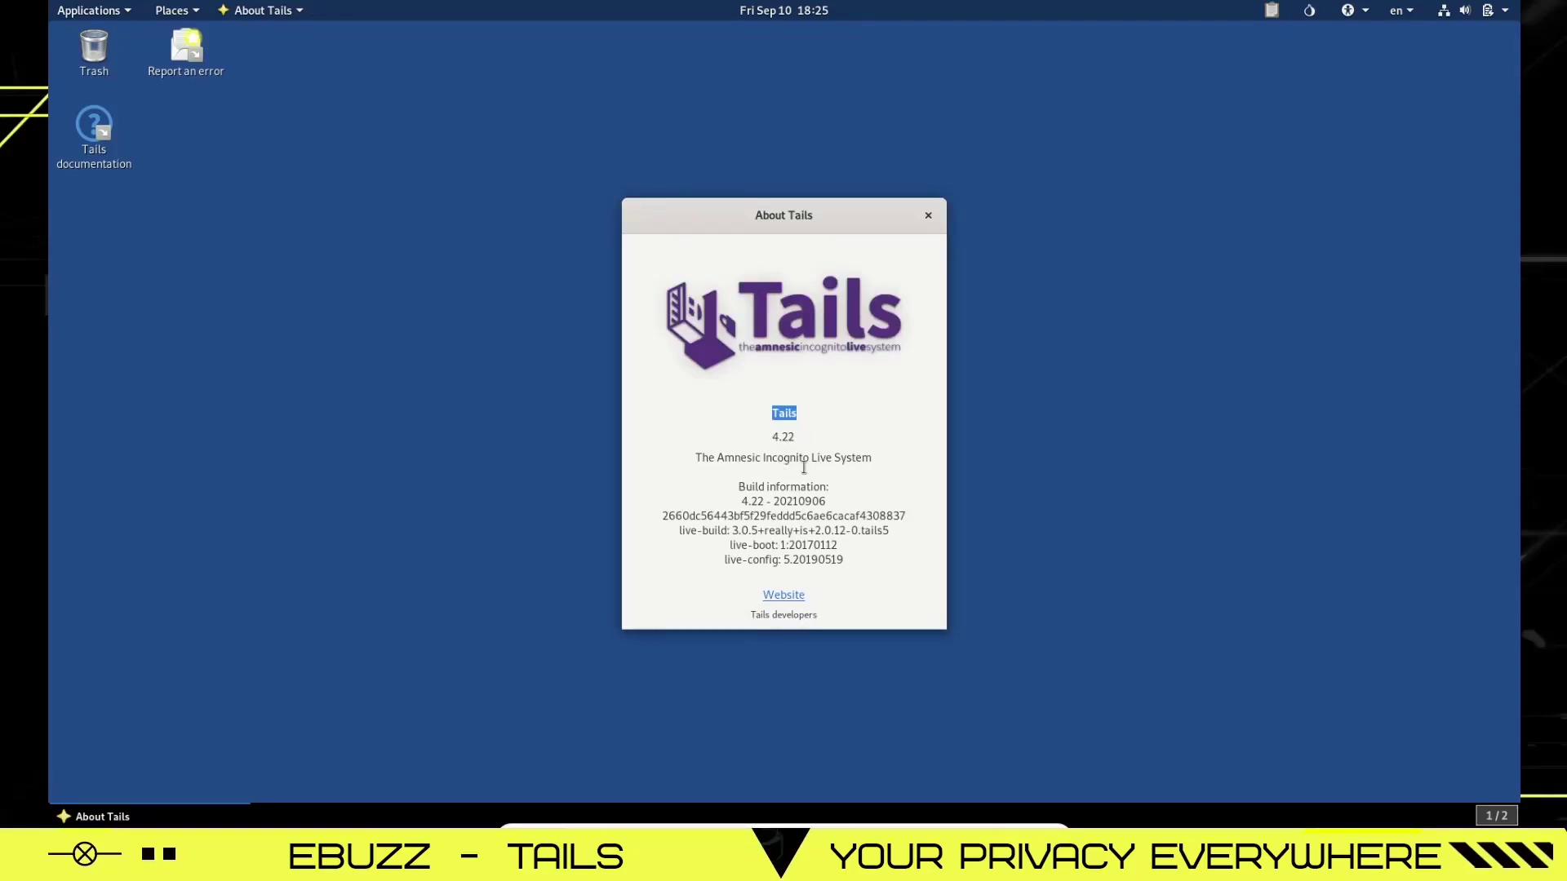
pyautogui.click(928, 215)
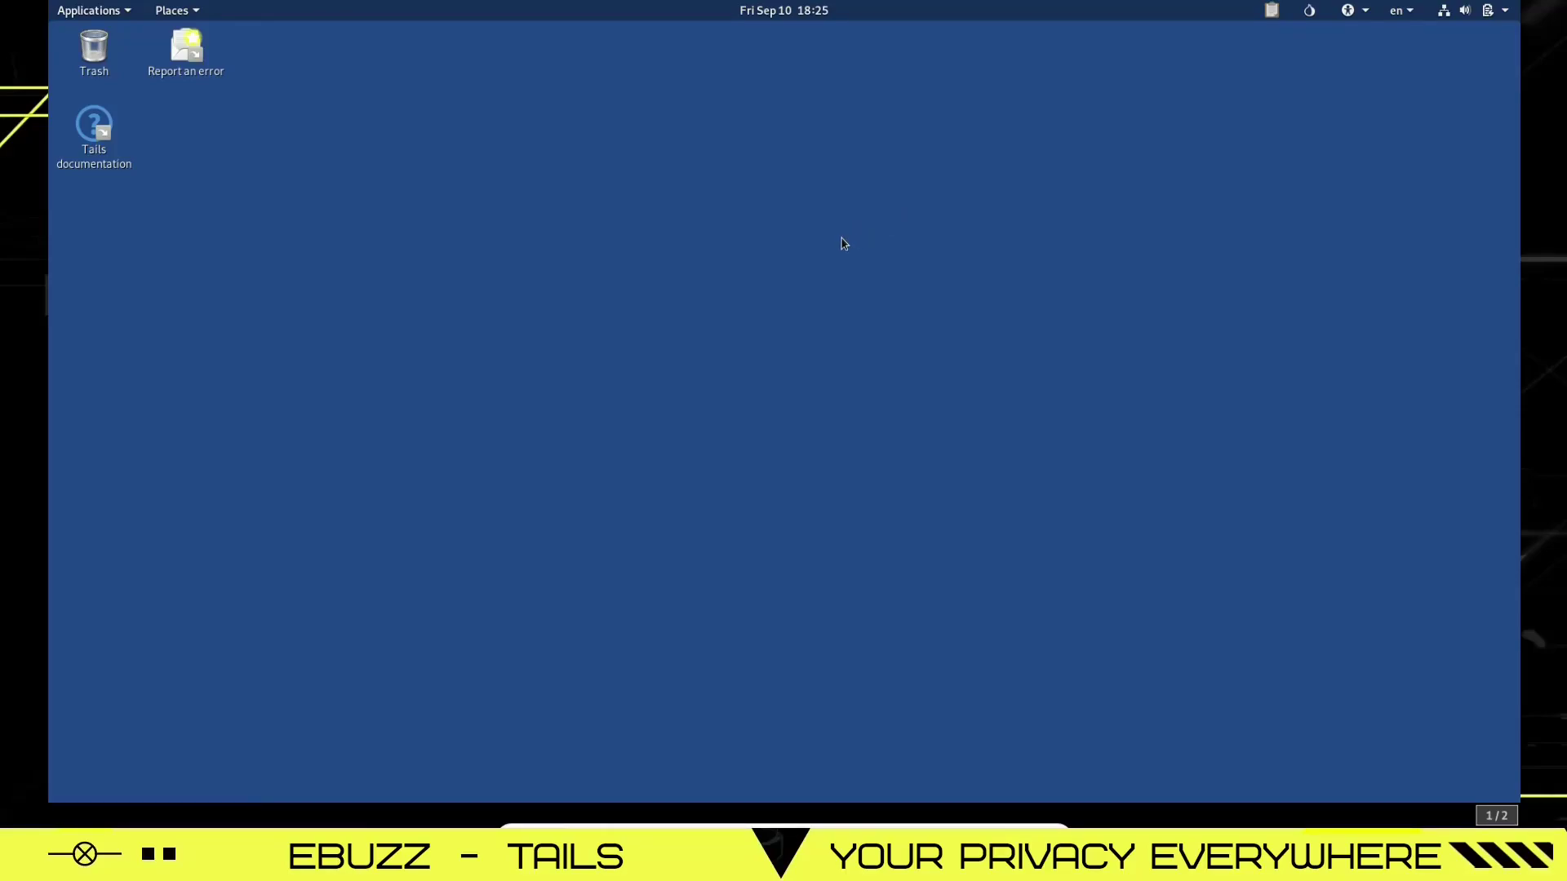